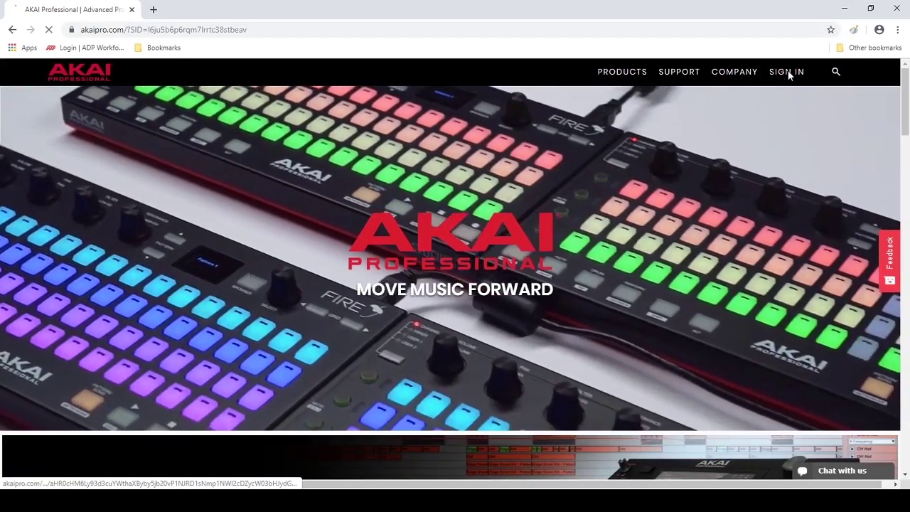
- Open the Akai Pro account creation form and enter the customer's first and last name
{"action": "left_click", "coordinate": [788, 73]}
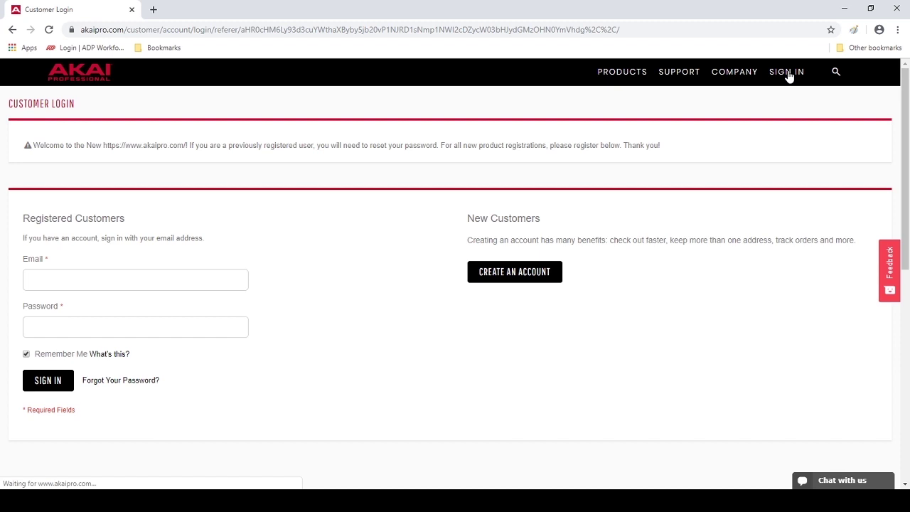
{"action": "left_click", "coordinate": [525, 274]}
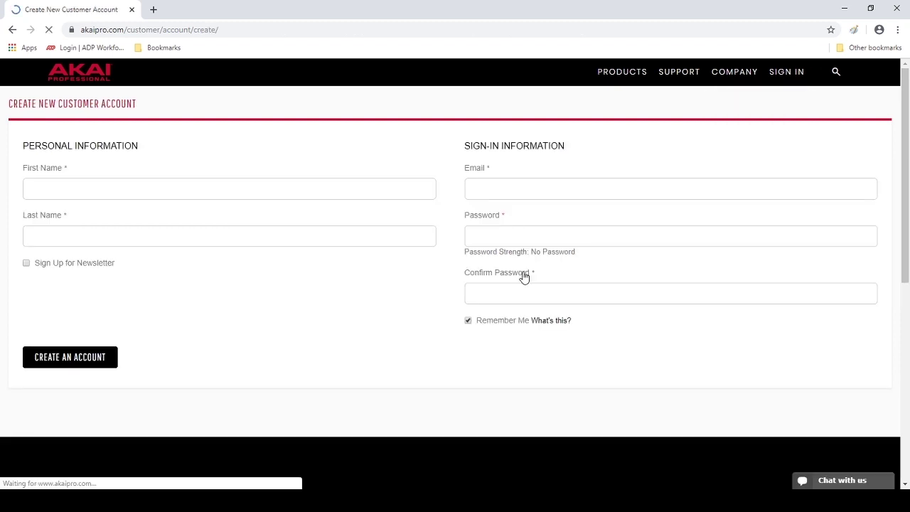
{"action": "left_click", "coordinate": [418, 187]}
{"action": "left_click", "coordinate": [372, 239]}
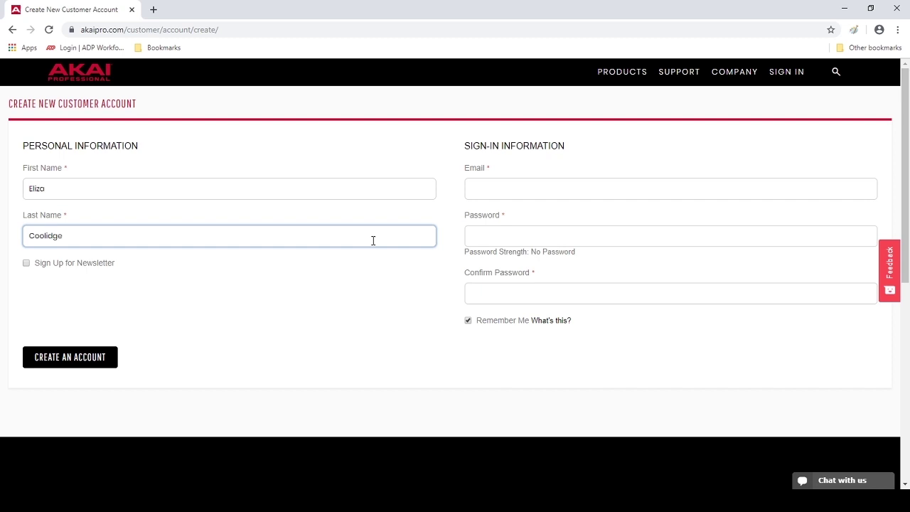
- Enter the account e-mail and password, confirm the password, and submit the new account
{"action": "left_click", "coordinate": [482, 193]}
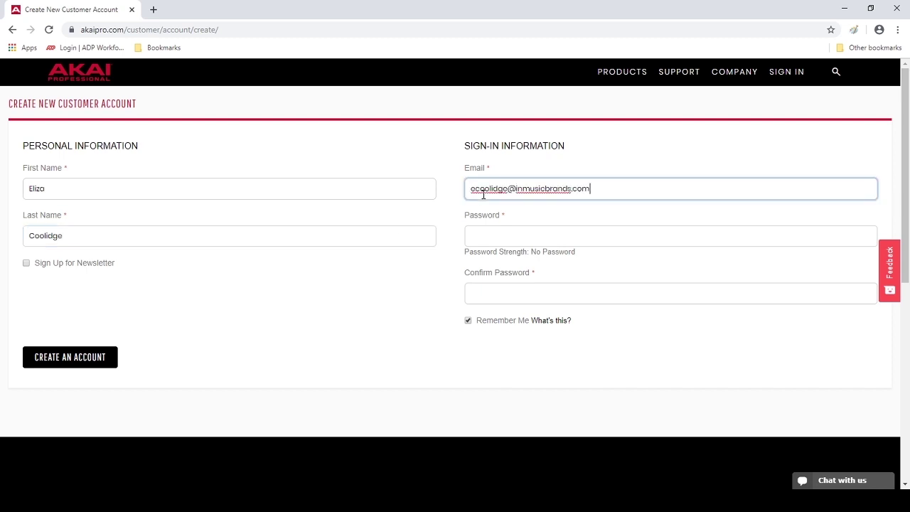
{"action": "left_click", "coordinate": [498, 235]}
{"action": "type", "text": "••••••••"}
{"action": "left_click", "coordinate": [510, 290]}
{"action": "type", "text": "•••••••"}
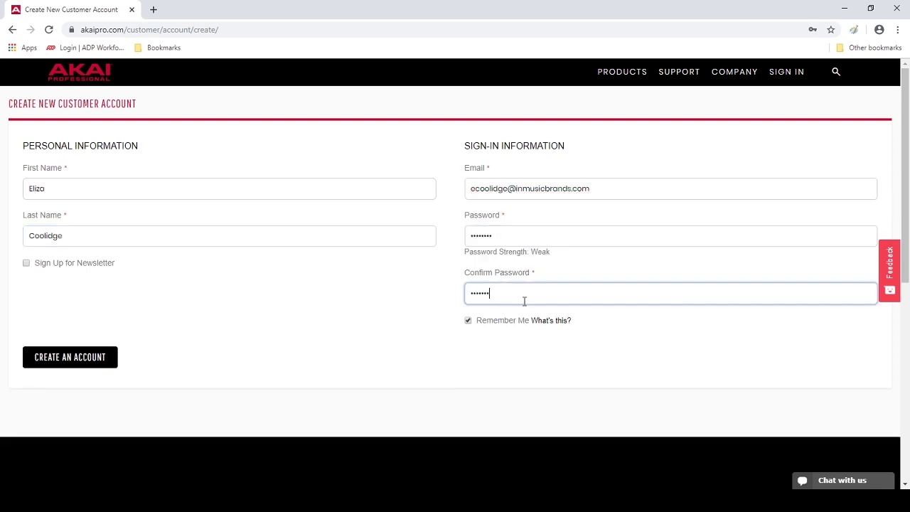
{"action": "type", "text": "•"}
{"action": "left_click", "coordinate": [97, 359]}
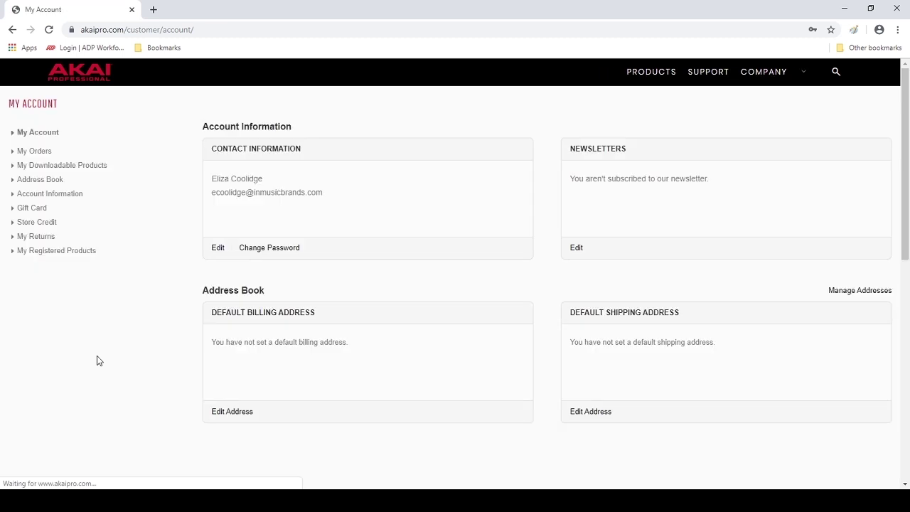
- Register the MPK Mini mkII under My Registered Products using its serial number
{"action": "left_click", "coordinate": [81, 283]}
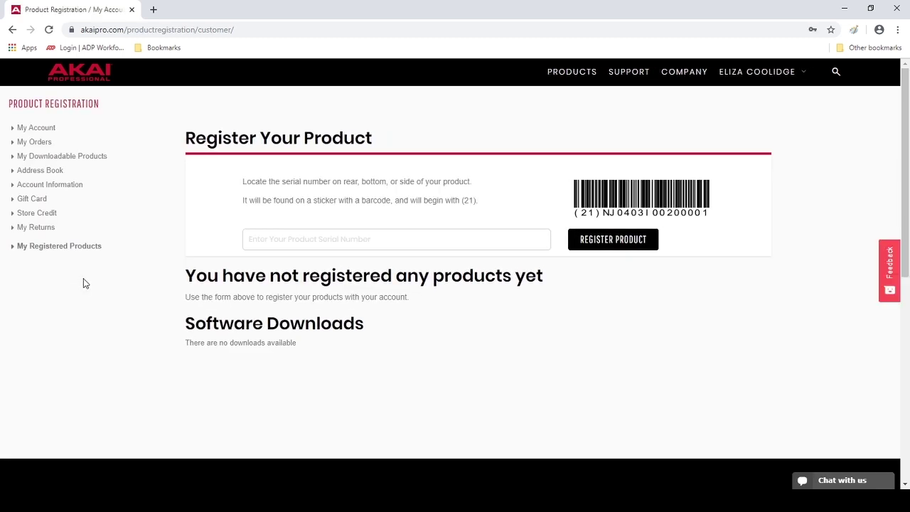
{"action": "left_click", "coordinate": [269, 237]}
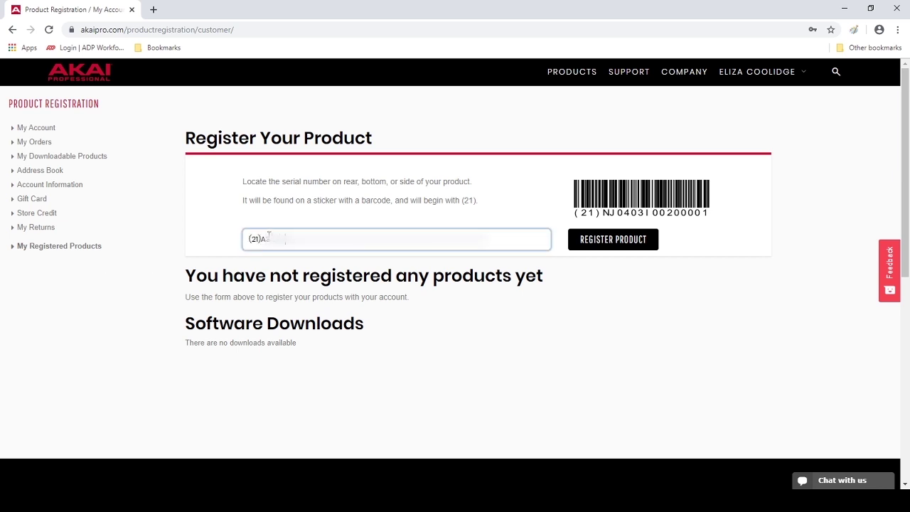
{"action": "left_click", "coordinate": [590, 239]}
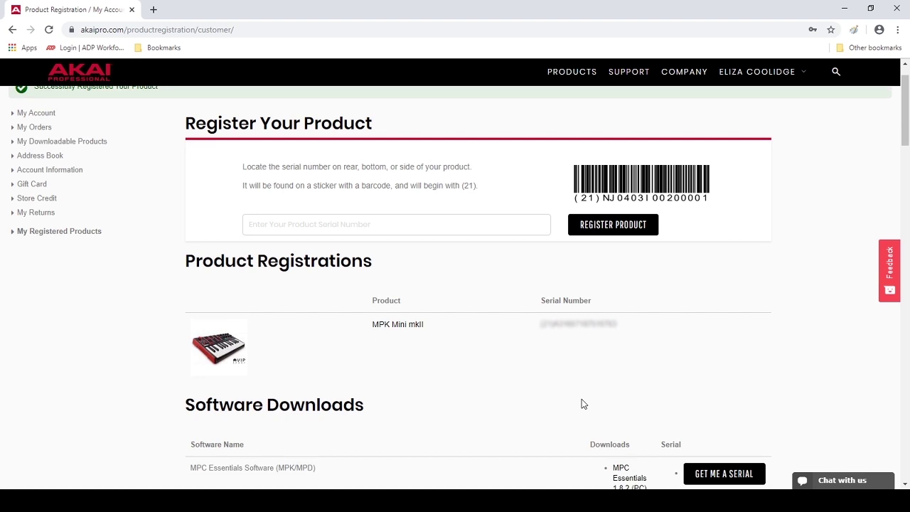
{"action": "scroll", "coordinate": [571, 377], "scroll_direction": "down", "scroll_amount": 2}
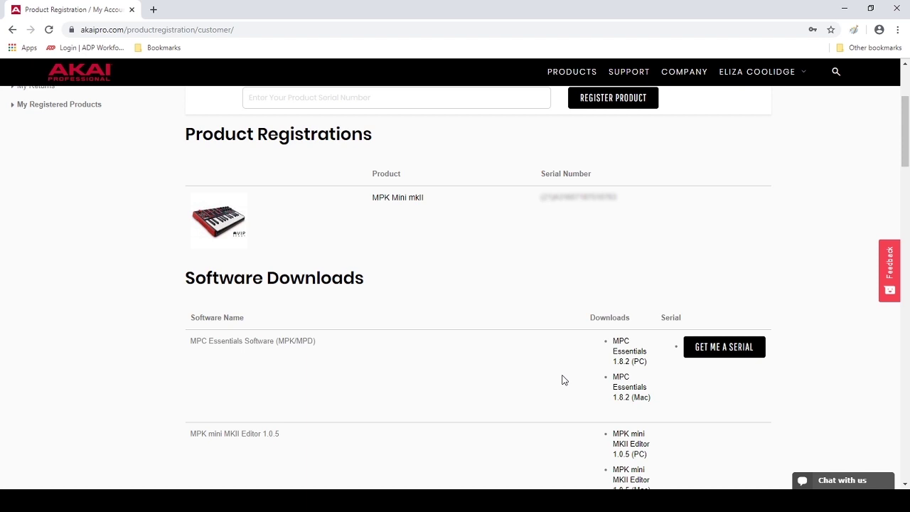
- Download the MPC Essentials 1.8.2 (PC) installer from the Software Downloads list
{"action": "left_click", "coordinate": [629, 356]}
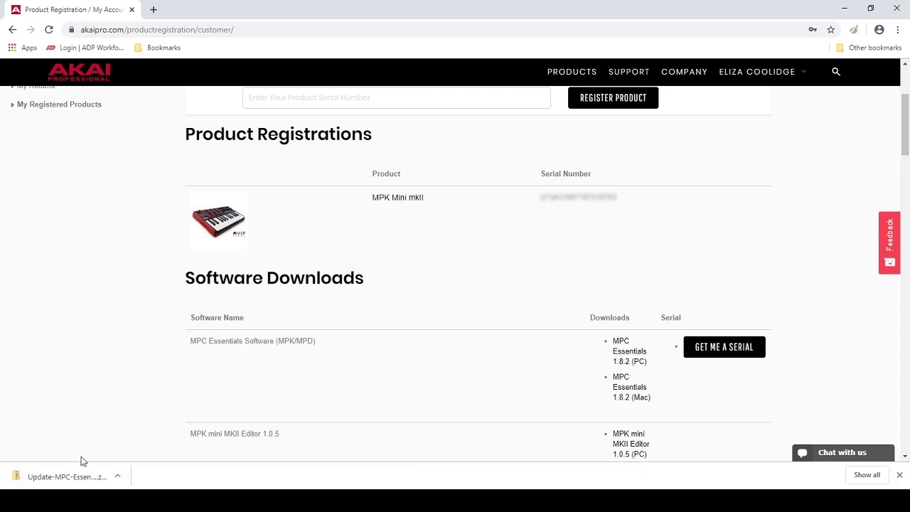
- Extract the Update-MPC-Essentials-1.8.2-WIN zip and run install_mpc from its installer_assets folder
{"action": "left_click", "coordinate": [73, 477]}
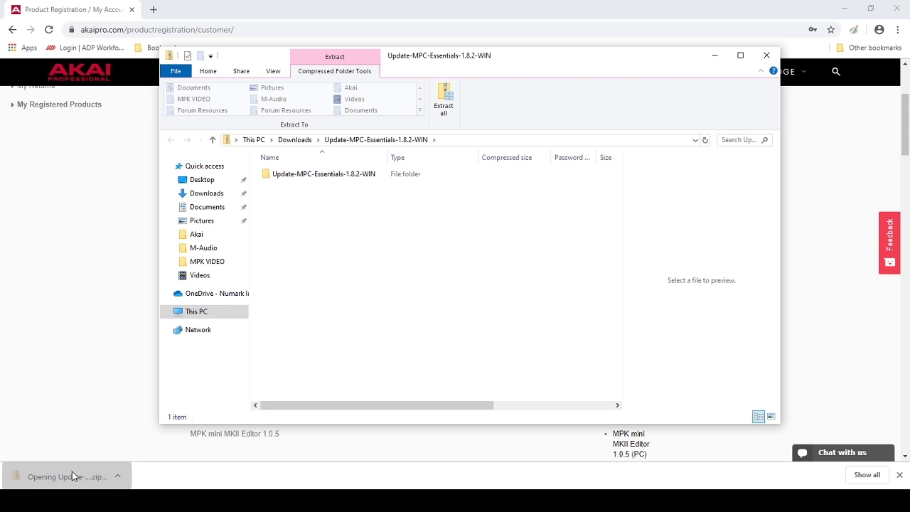
{"action": "left_click", "coordinate": [445, 101]}
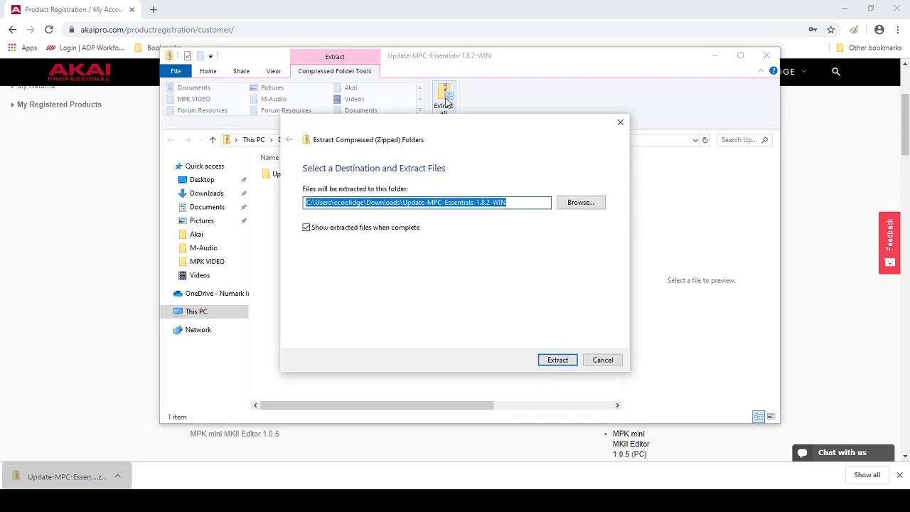
{"action": "left_click", "coordinate": [553, 361]}
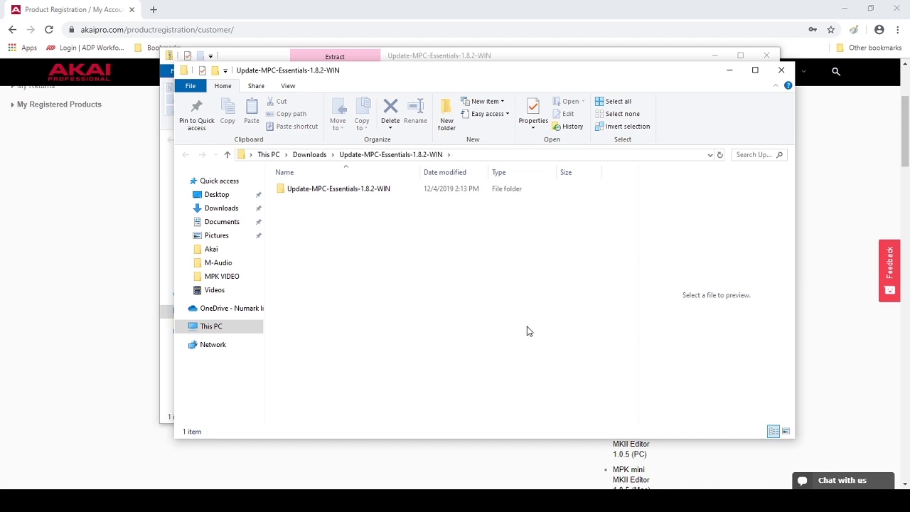
{"action": "double_click", "coordinate": [417, 194]}
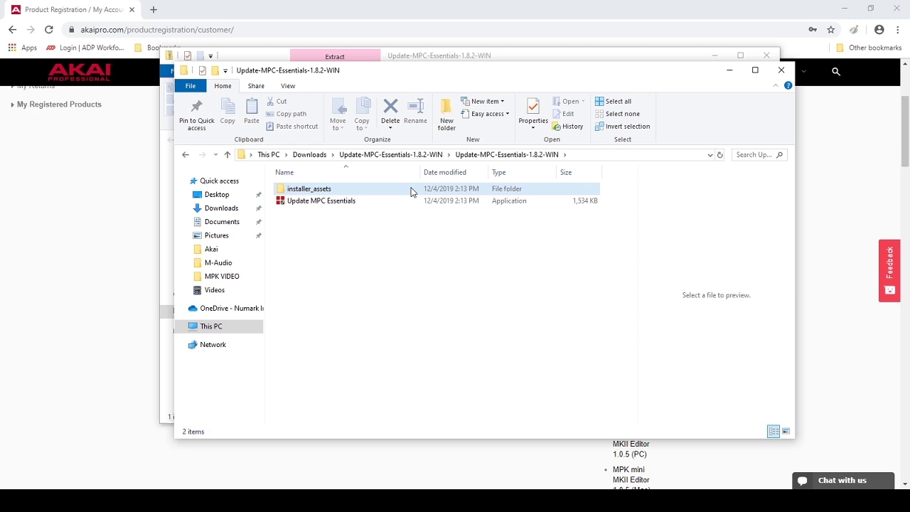
{"action": "double_click", "coordinate": [411, 191]}
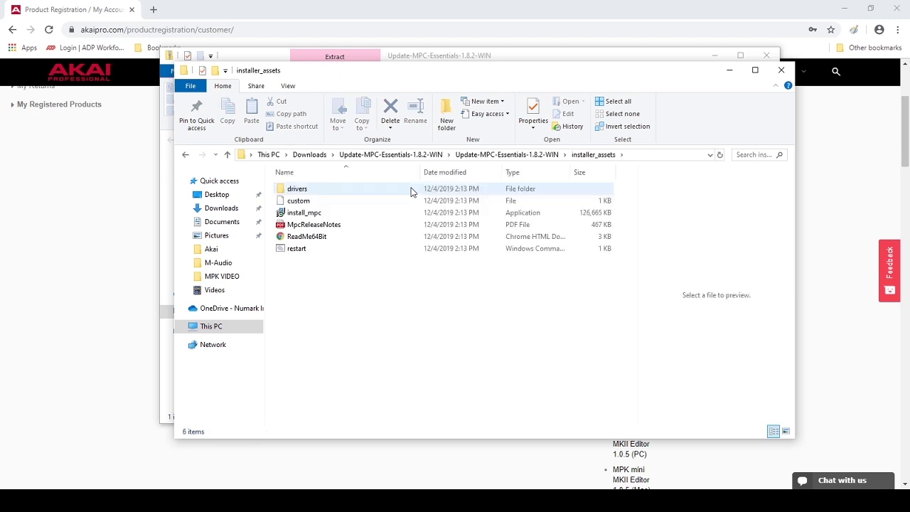
{"action": "double_click", "coordinate": [407, 211]}
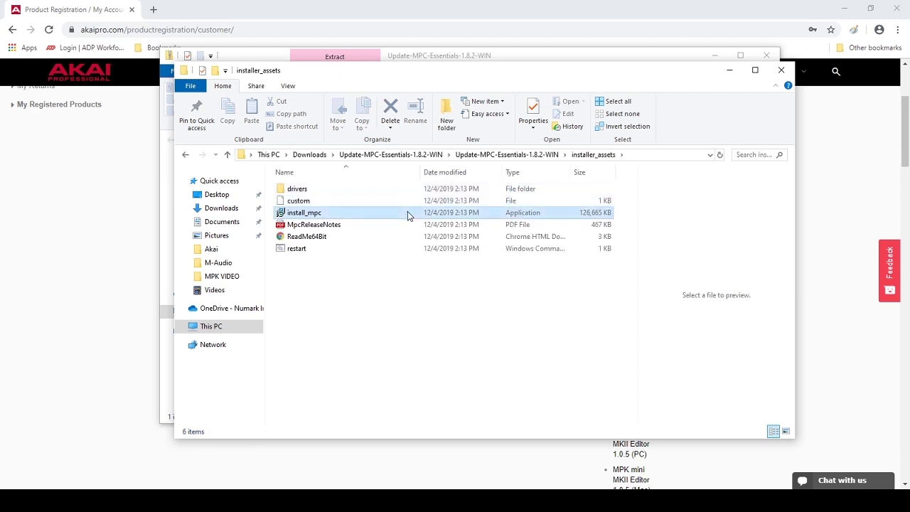
- Install MPC Essentials with full components, default VST plugin folders and a desktop icon
{"action": "left_click", "coordinate": [518, 341]}
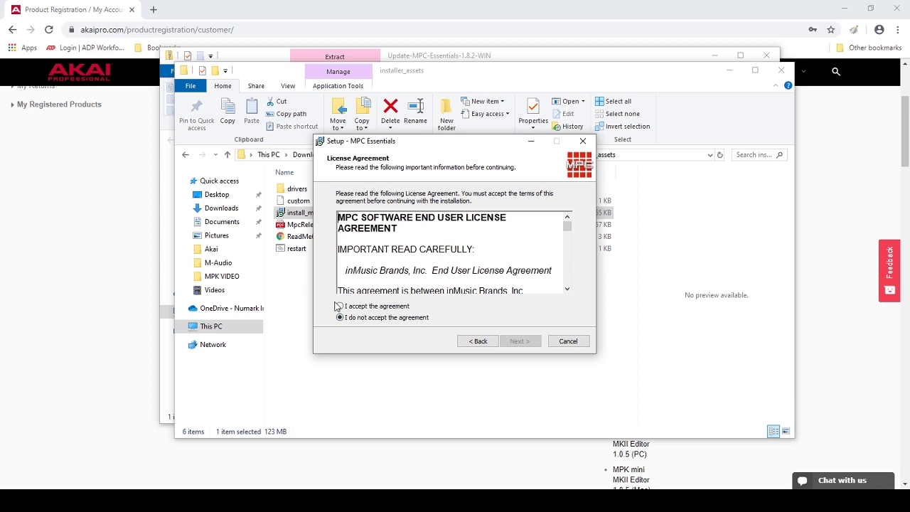
{"action": "left_click", "coordinate": [341, 306]}
{"action": "left_click", "coordinate": [525, 343]}
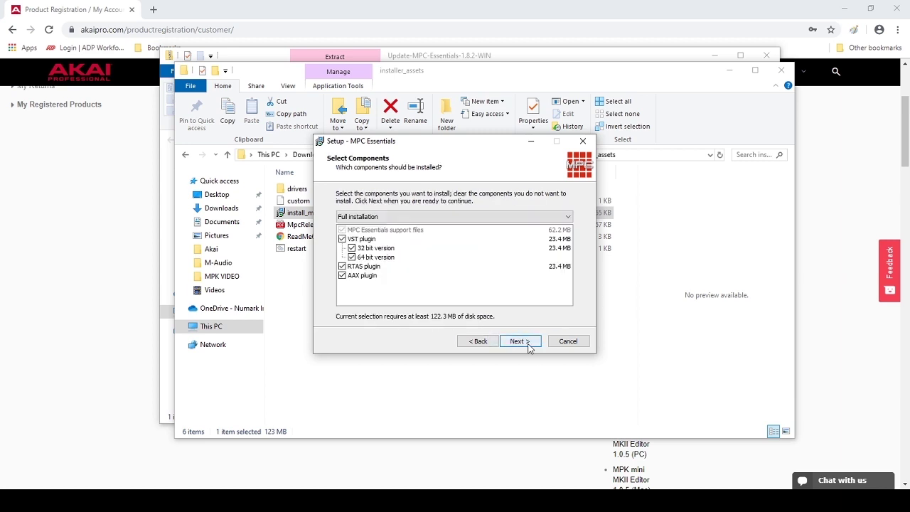
{"action": "left_click", "coordinate": [527, 345]}
{"action": "left_click", "coordinate": [527, 345]}
{"action": "left_click", "coordinate": [527, 345]}
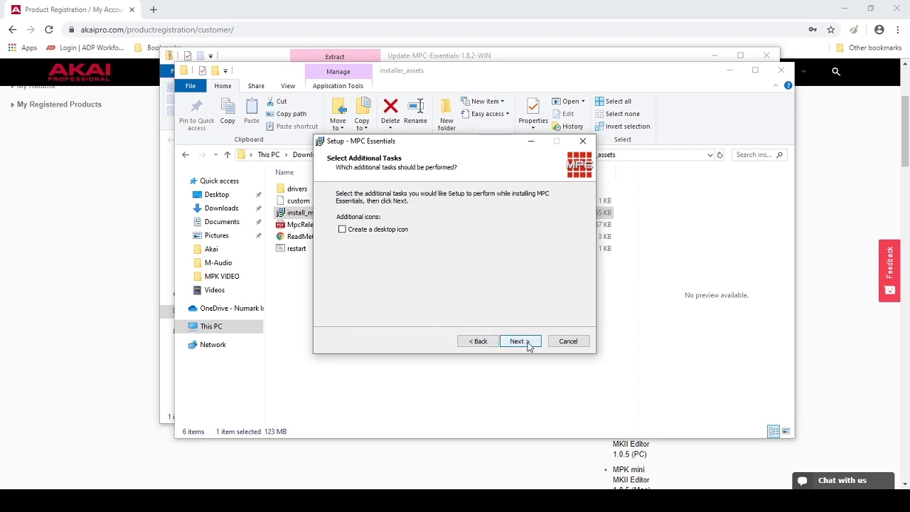
{"action": "left_click", "coordinate": [342, 229]}
{"action": "left_click", "coordinate": [529, 342]}
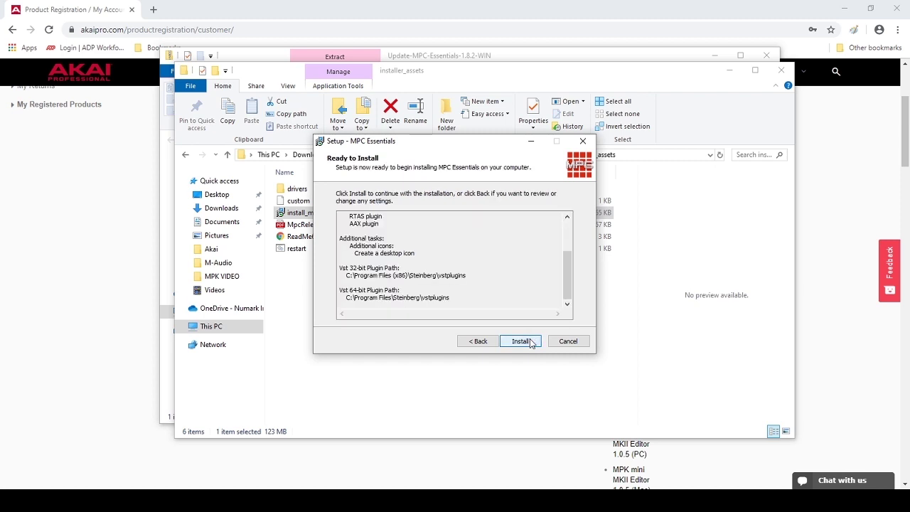
{"action": "left_click", "coordinate": [530, 343]}
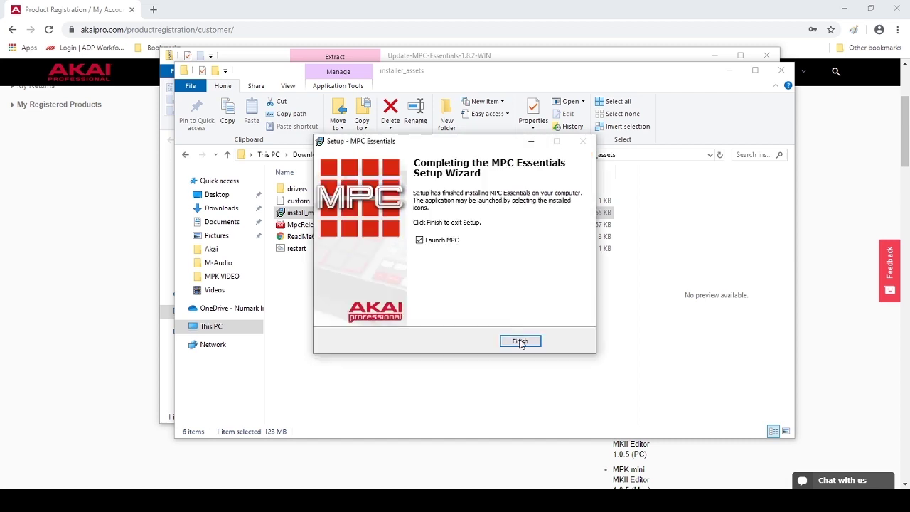
- Launch MPC Essentials and paste the serial number copied from the browser into the unlock form
{"action": "left_click", "coordinate": [520, 342]}
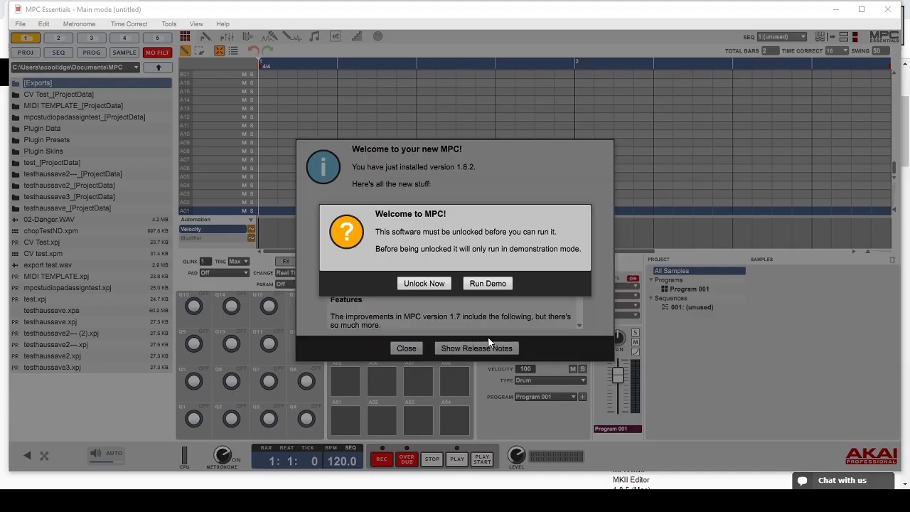
{"action": "left_click", "coordinate": [424, 283]}
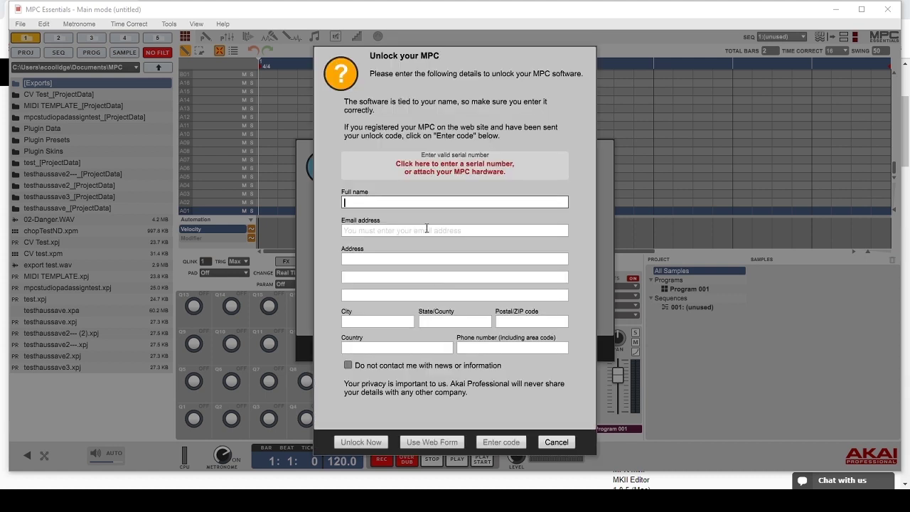
{"action": "left_click", "coordinate": [425, 167]}
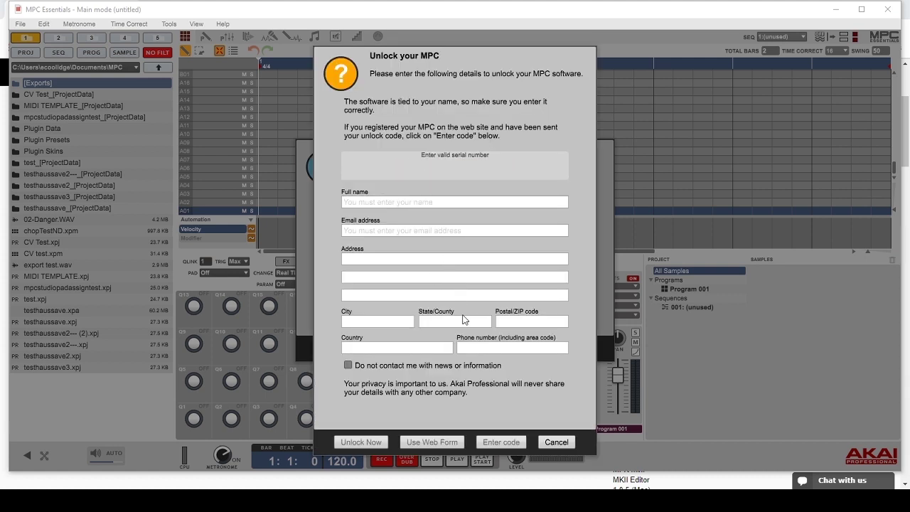
{"action": "key", "text": "alt+Tab"}
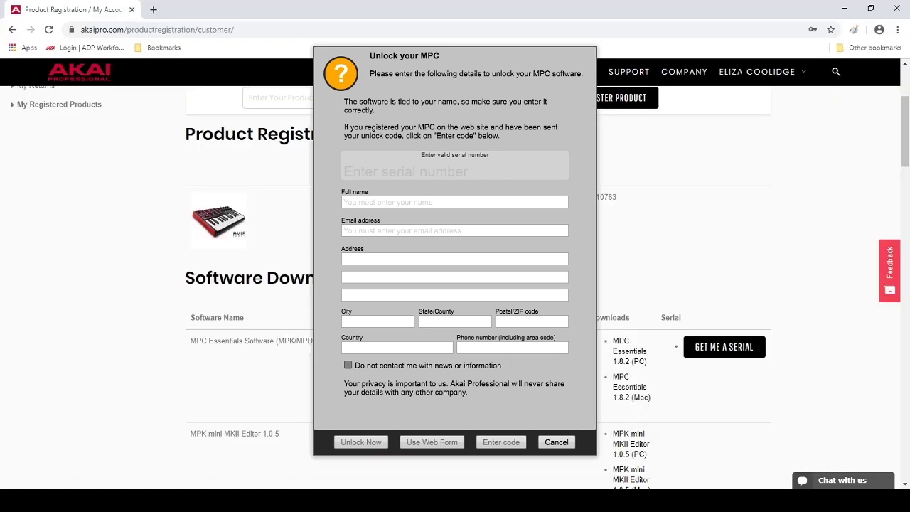
{"action": "left_click", "coordinate": [730, 348]}
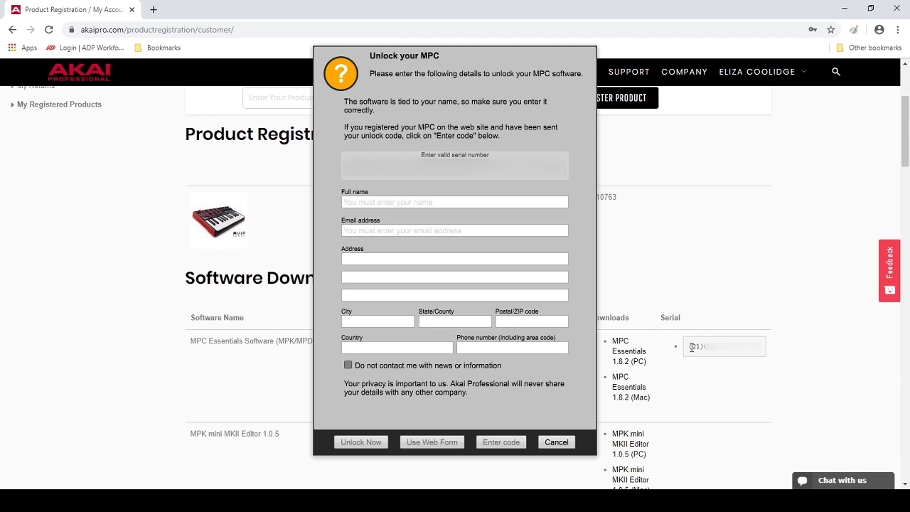
{"action": "left_click_drag", "start_coordinate": [690, 349], "coordinate": [763, 353]}
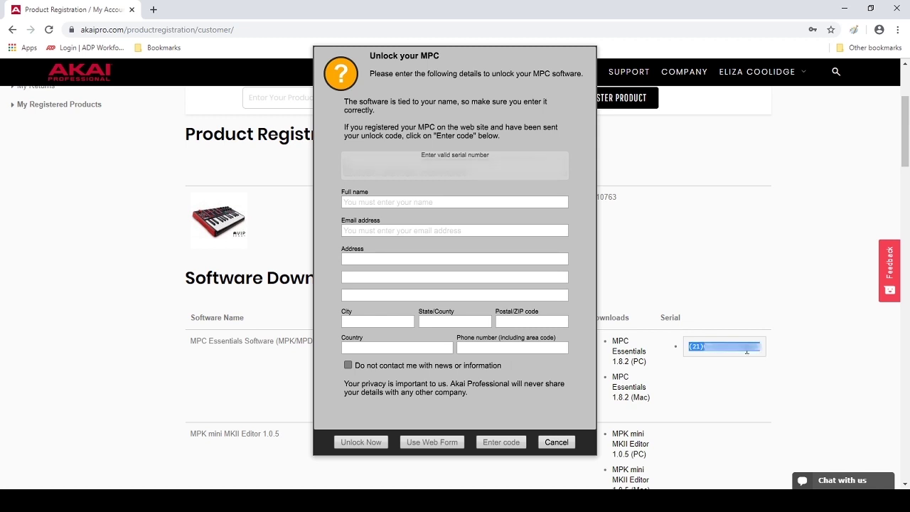
{"action": "left_click", "coordinate": [488, 164]}
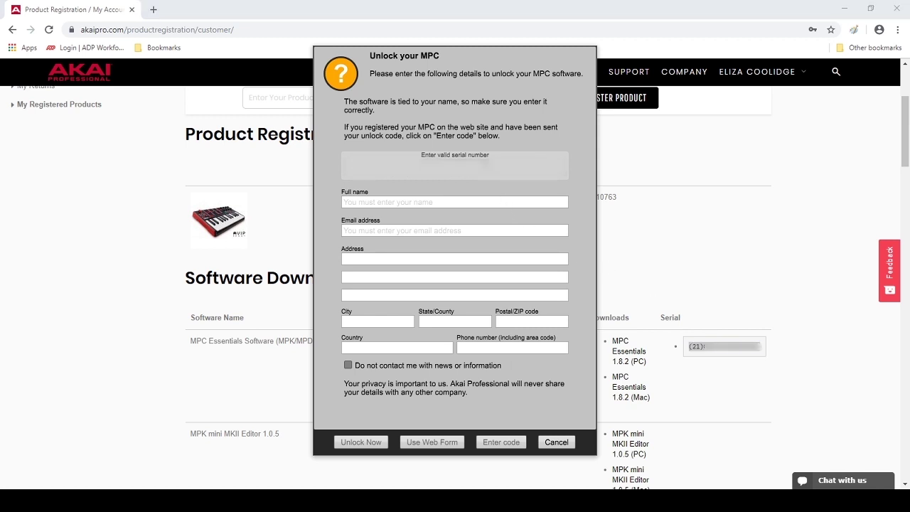
{"action": "key", "text": "ctrl+v"}
- Enter the owner's full name, e-mail address and street address in the unlock form
{"action": "left_click", "coordinate": [534, 202]}
{"action": "left_click", "coordinate": [521, 232]}
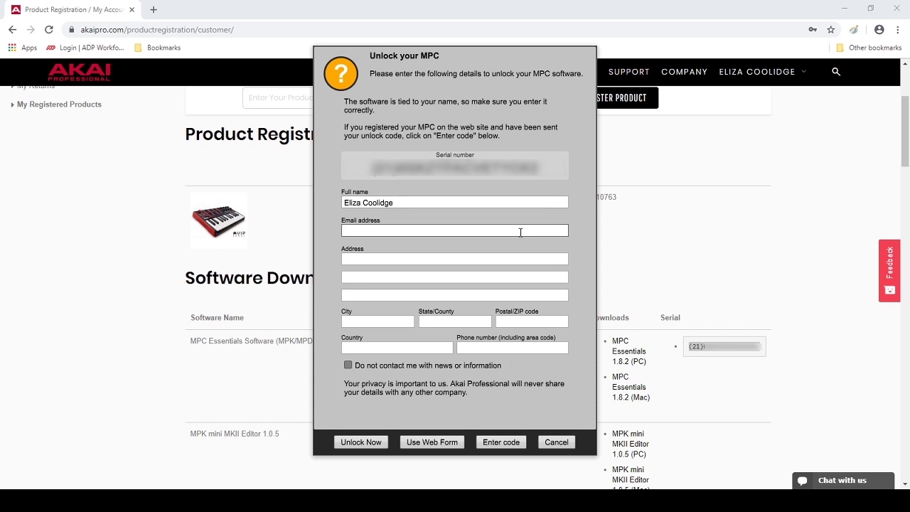
{"action": "left_click", "coordinate": [506, 259]}
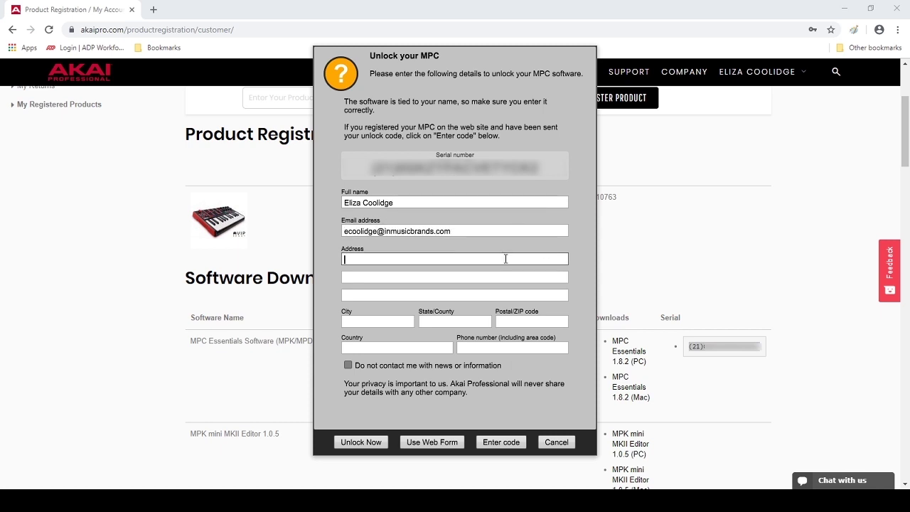
- Fill in the owner's city, state, ZIP code, country and phone number
{"action": "left_click", "coordinate": [399, 322]}
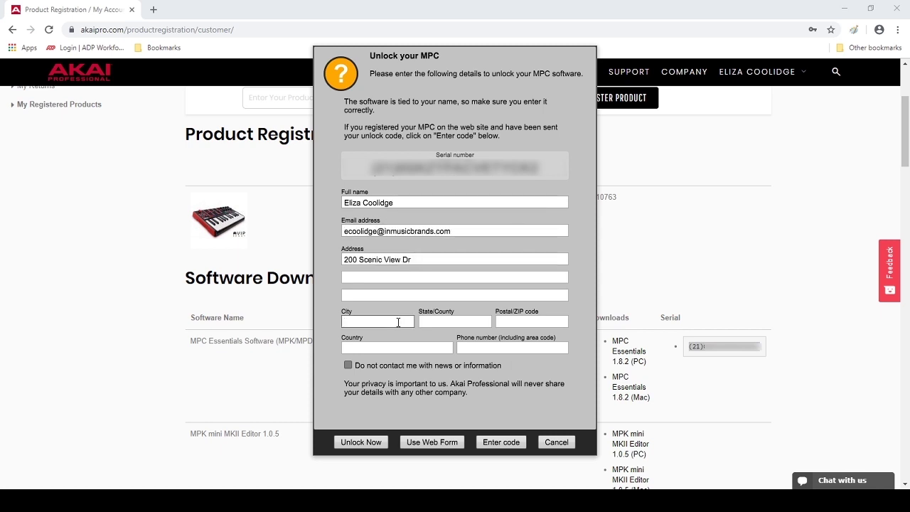
{"action": "type", "text": "Cumberland"}
{"action": "key", "text": "Tab"}
{"action": "type", "text": "RI"}
{"action": "key", "text": "Tab"}
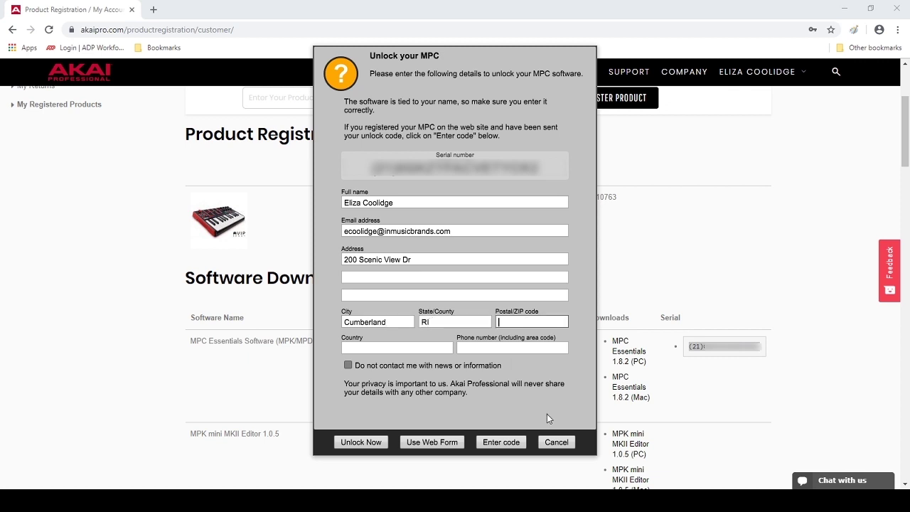
{"action": "type", "text": "02864"}
{"action": "key", "text": "Tab"}
{"action": "type", "text": "US"}
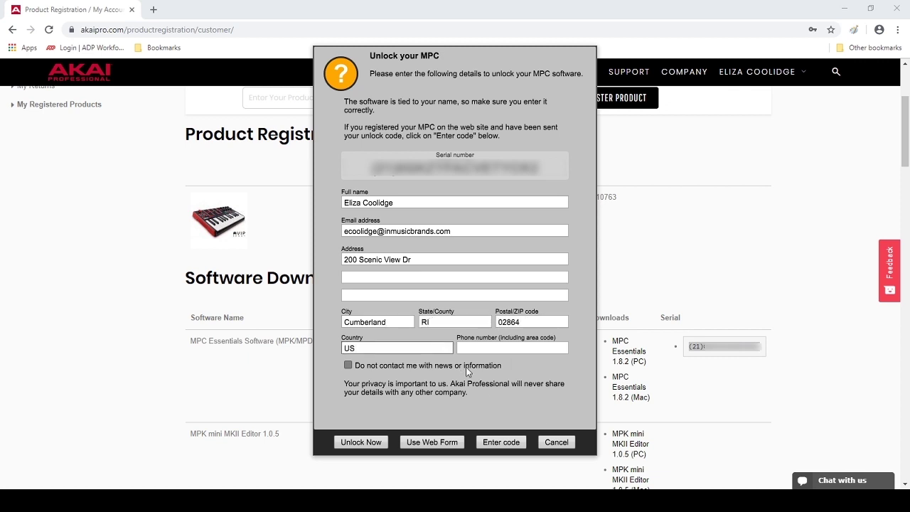
{"action": "key", "text": "Tab"}
{"action": "type", "text": "5555555555"}
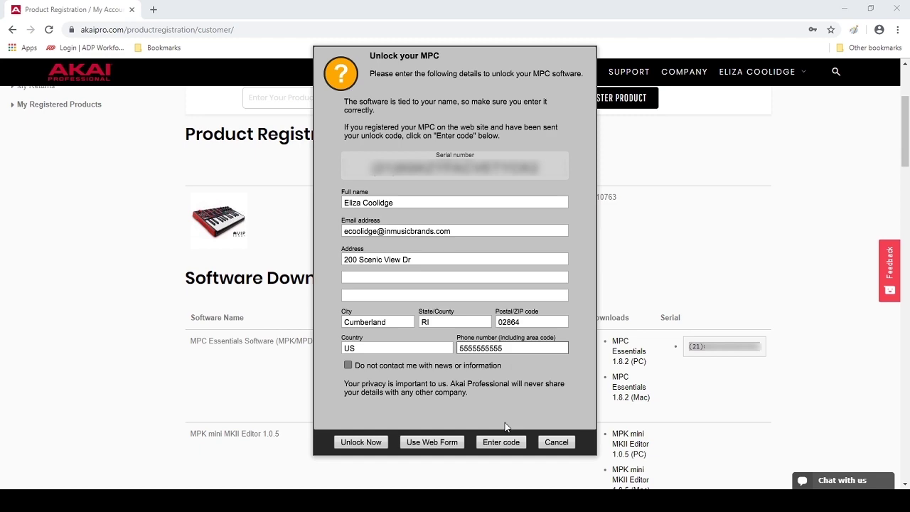
- Unlock the software and load Big Electro House Kit 2 from Elements of House onto pad A01
{"action": "left_click", "coordinate": [367, 442]}
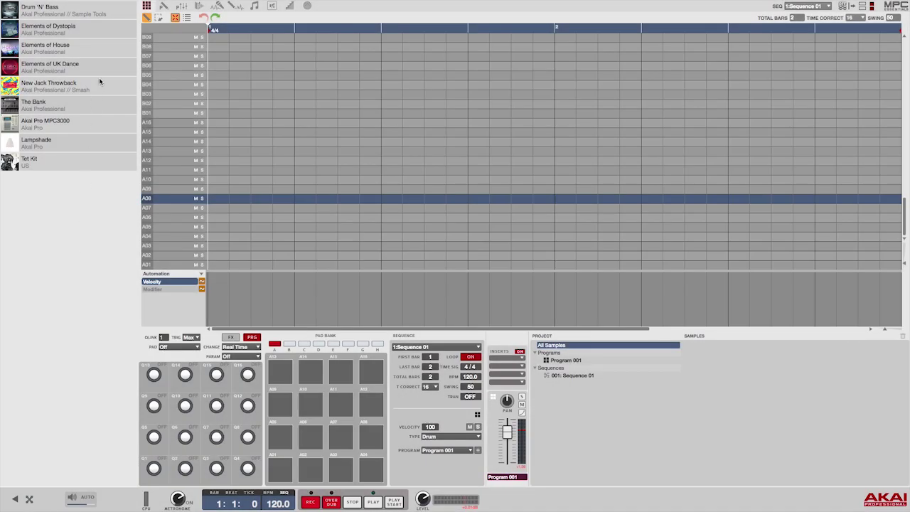
{"action": "left_click", "coordinate": [105, 53]}
{"action": "left_click", "coordinate": [64, 194]}
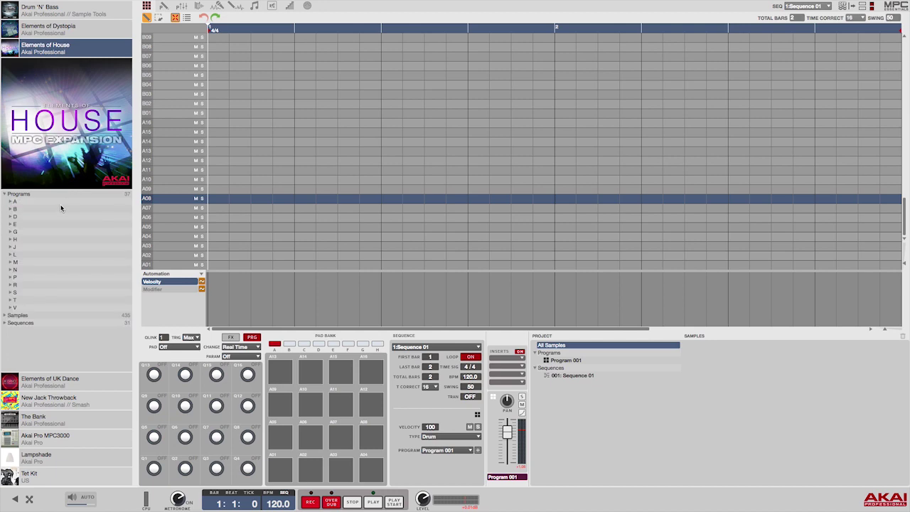
{"action": "left_click", "coordinate": [62, 207]}
{"action": "left_click_drag", "start_coordinate": [63, 224], "coordinate": [284, 478]}
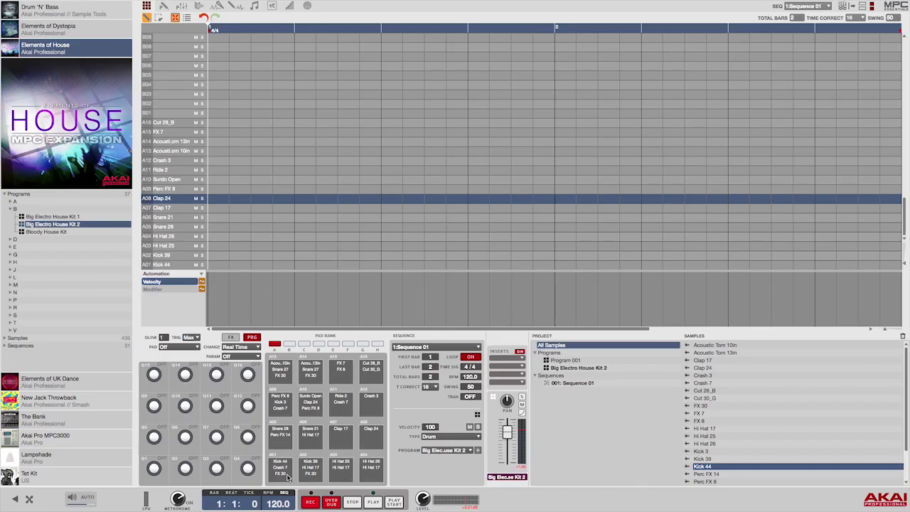
- Audition pads A01–A04: Kick 44, Kick 39, Hi Hat 25 and Hi Hat 26
{"action": "left_click", "coordinate": [288, 475]}
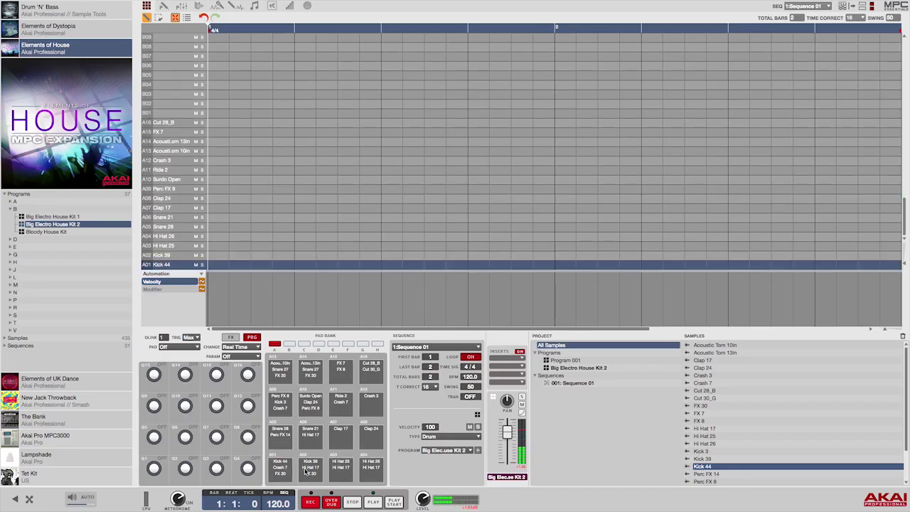
{"action": "left_click", "coordinate": [311, 471]}
{"action": "left_click", "coordinate": [341, 471]}
{"action": "left_click", "coordinate": [370, 471]}
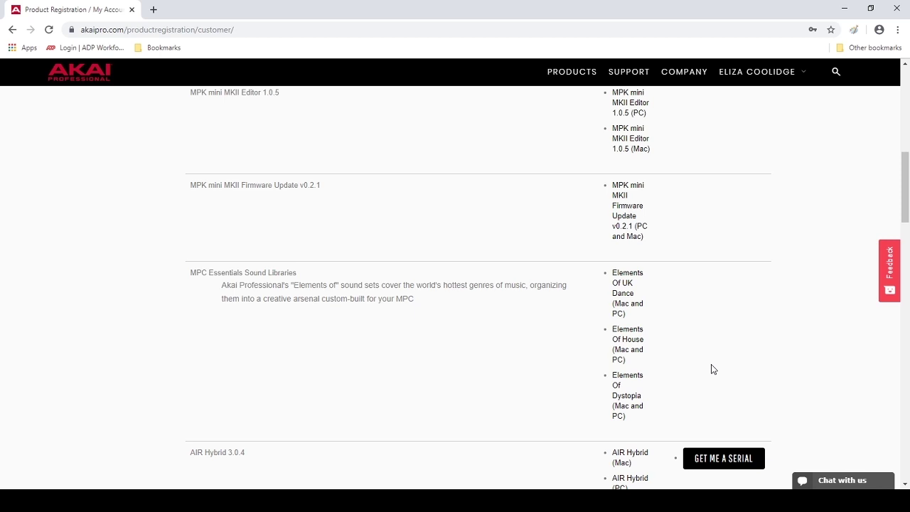
- Download and extract the Elements Of UK Dance zip, then launch its setup
{"action": "left_click", "coordinate": [621, 297]}
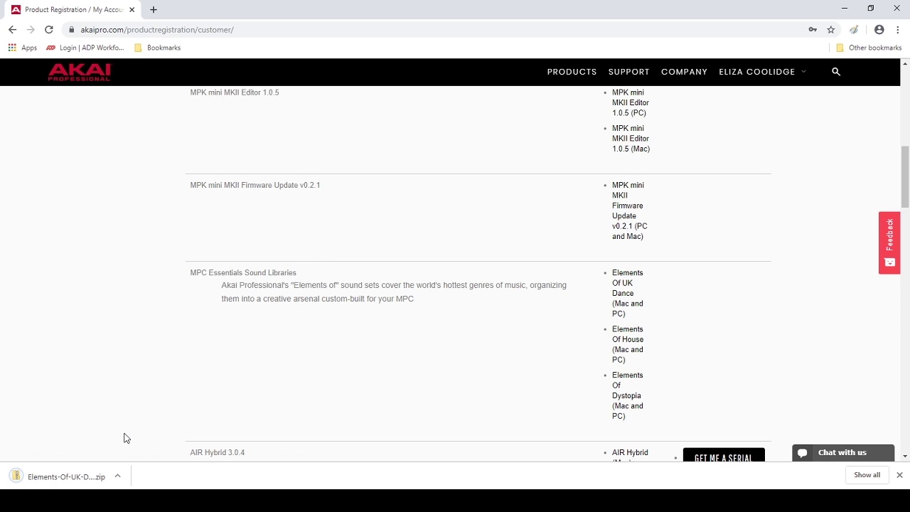
{"action": "left_click", "coordinate": [71, 475]}
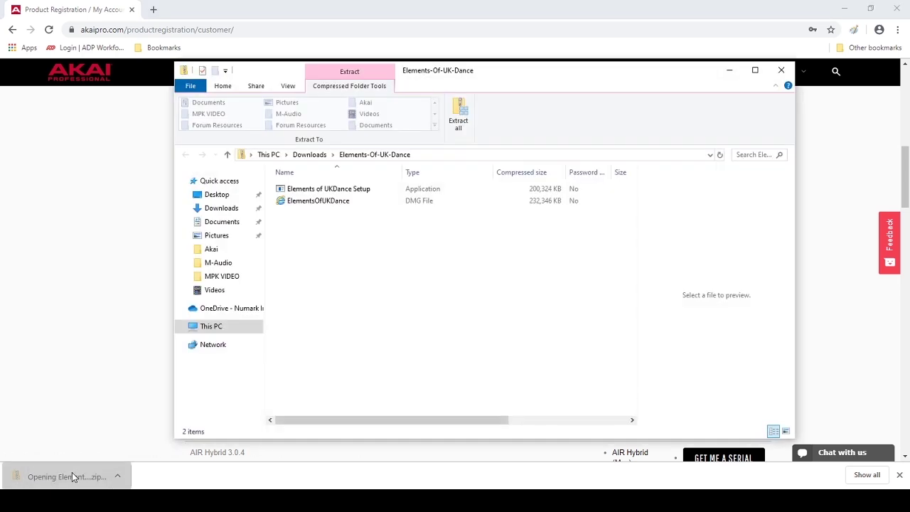
{"action": "left_click", "coordinate": [459, 123]}
{"action": "left_click", "coordinate": [559, 360]}
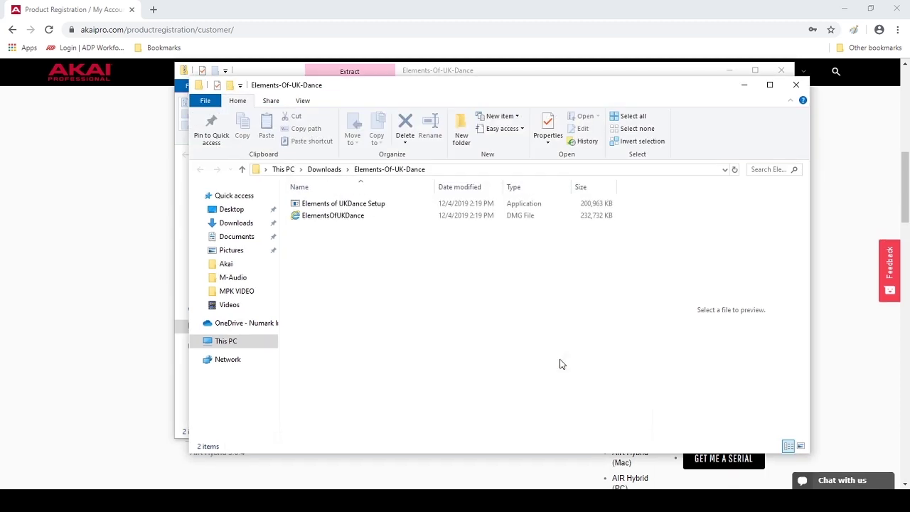
{"action": "double_click", "coordinate": [539, 205]}
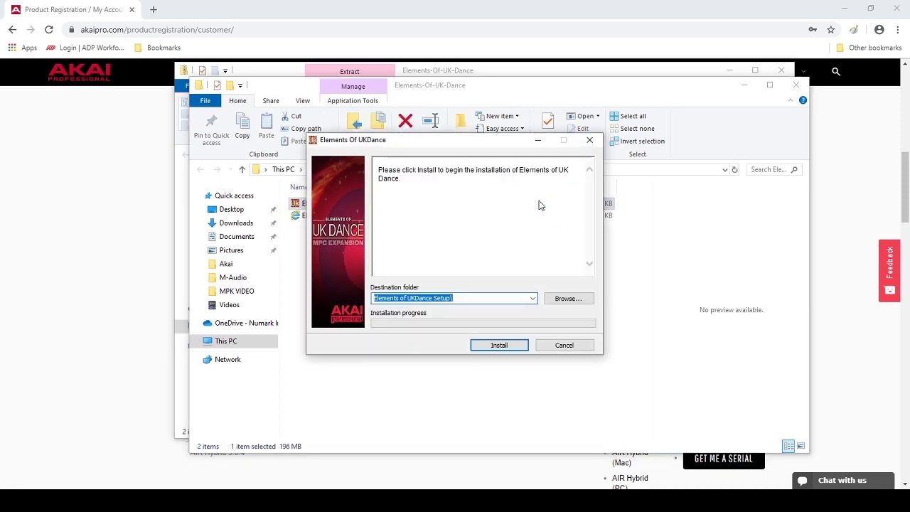
- Install Elements of UK Dance after accepting the licence agreement
{"action": "left_click", "coordinate": [512, 348]}
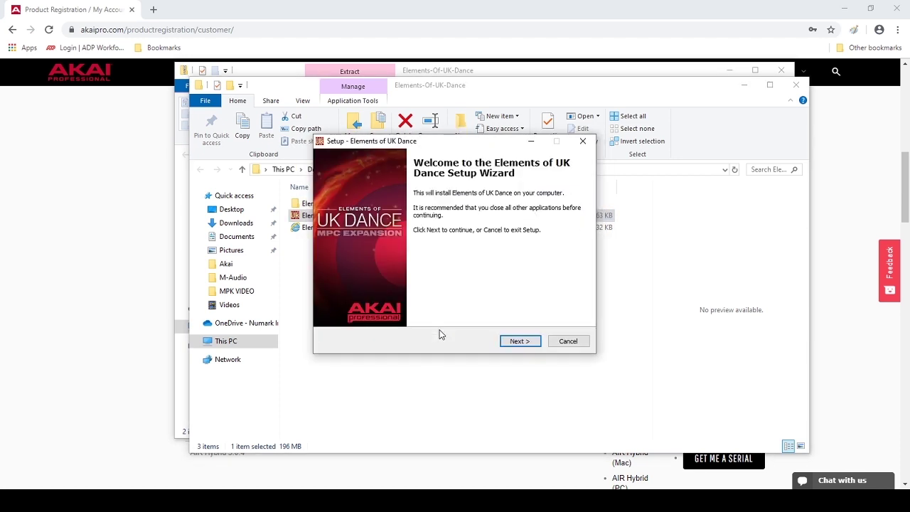
{"action": "left_click", "coordinate": [520, 341]}
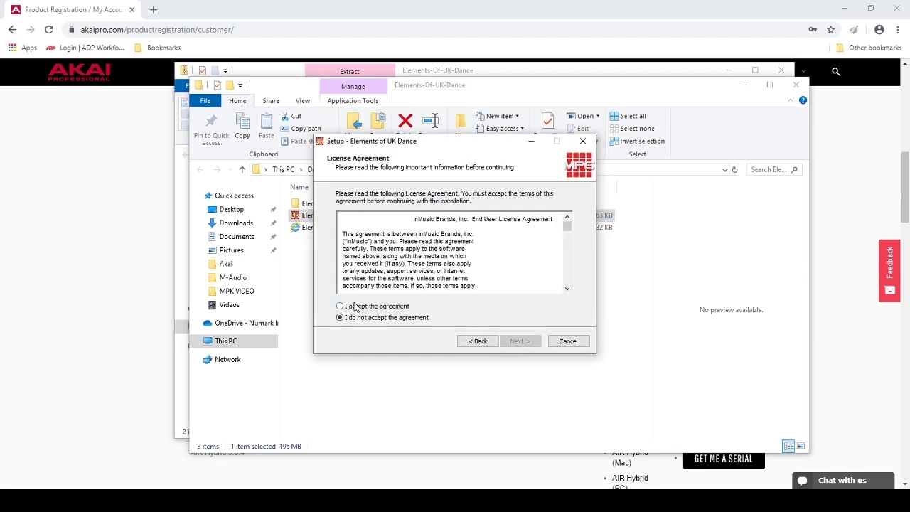
{"action": "left_click", "coordinate": [340, 306]}
{"action": "left_click", "coordinate": [519, 342]}
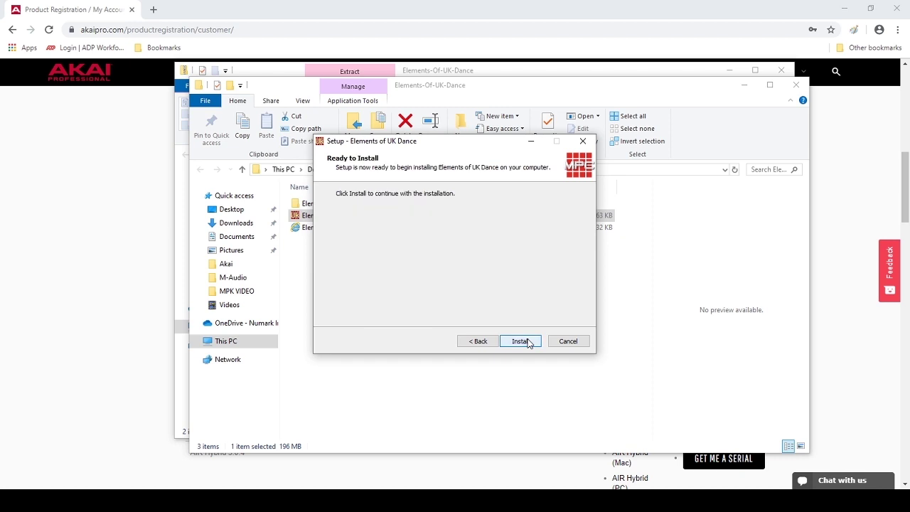
{"action": "left_click", "coordinate": [522, 341]}
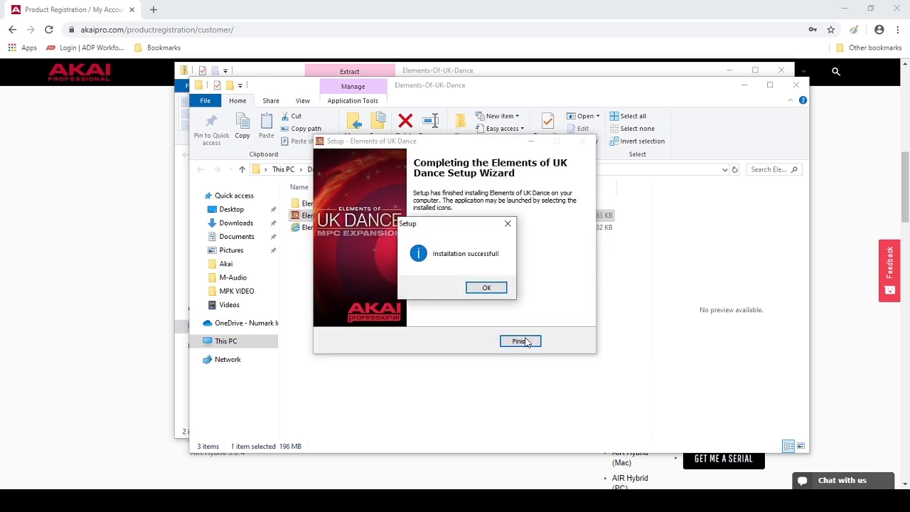
{"action": "left_click", "coordinate": [486, 289]}
{"action": "left_click", "coordinate": [526, 342]}
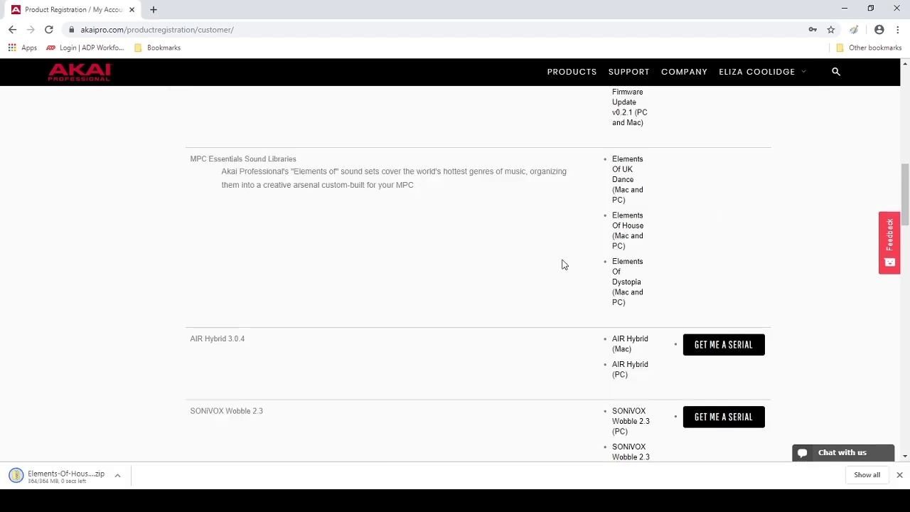
- Extract the Elements of House zip and run its installer
{"action": "left_click", "coordinate": [559, 360]}
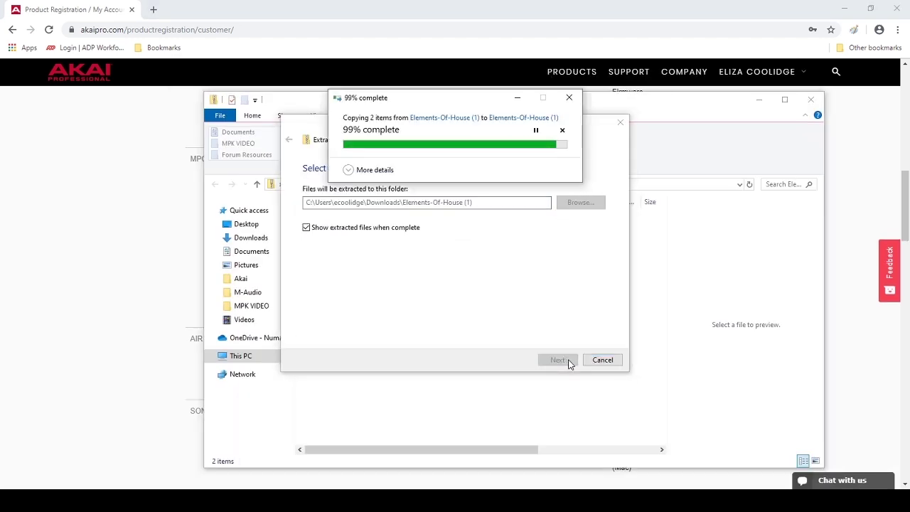
{"action": "double_click", "coordinate": [542, 244]}
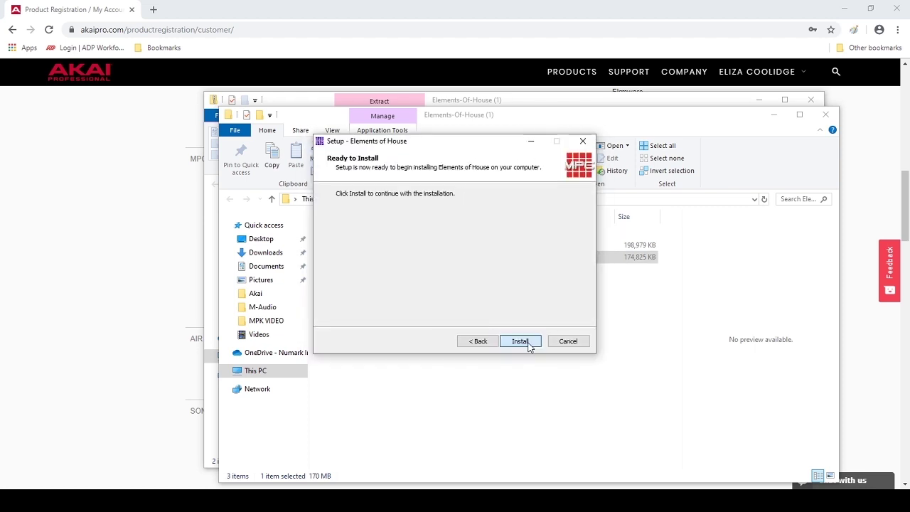
{"action": "left_click", "coordinate": [521, 342]}
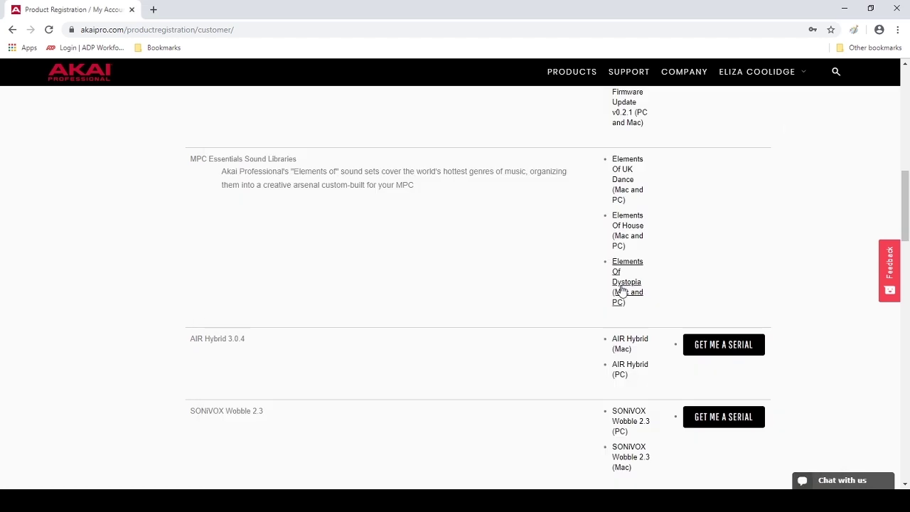
- Download, extract and install the Elements of Dystopia expansion
{"action": "left_click", "coordinate": [621, 289]}
{"action": "left_click", "coordinate": [559, 360]}
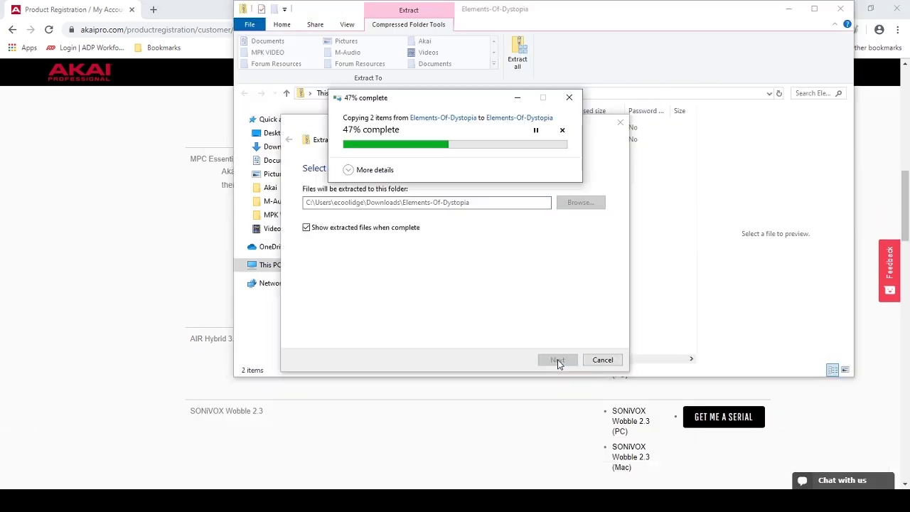
{"action": "double_click", "coordinate": [541, 143]}
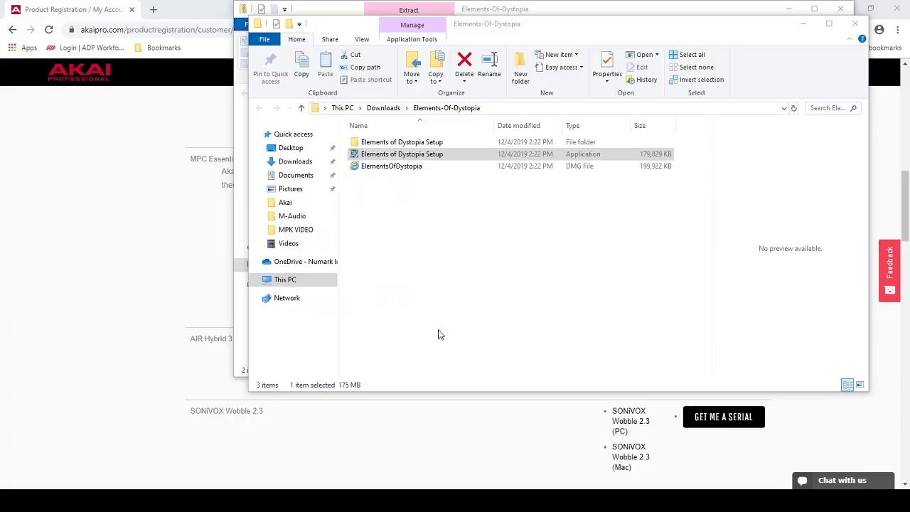
{"action": "left_click", "coordinate": [531, 342]}
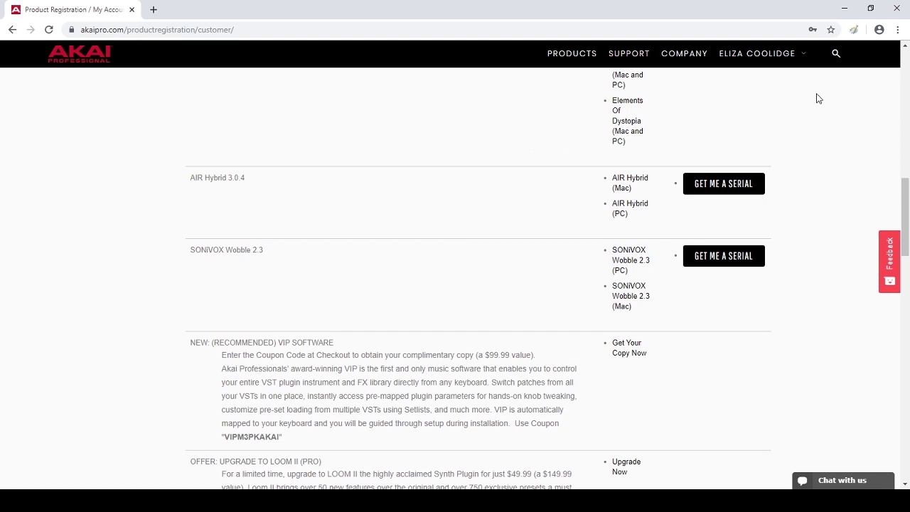
- Download and extract the AIR Hybrid zip, then launch the Hybrid 3.0.7 installer
{"action": "left_click", "coordinate": [622, 206]}
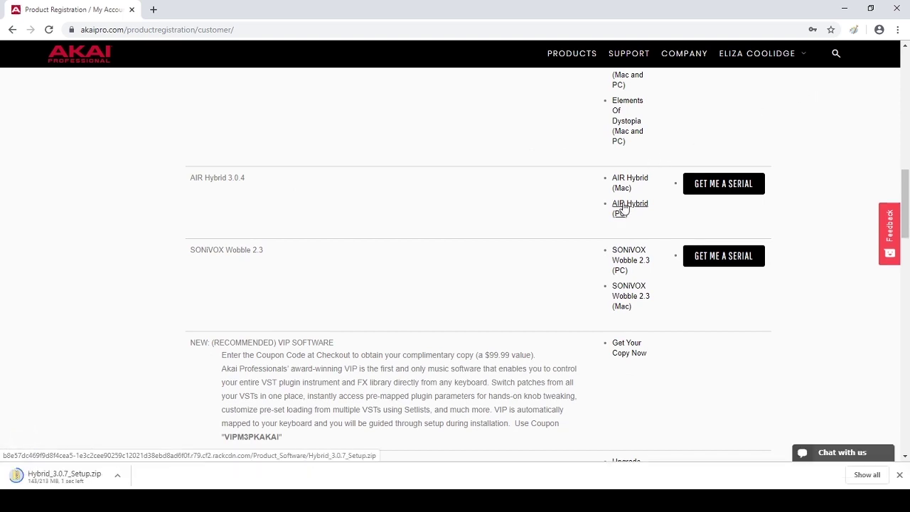
{"action": "left_click", "coordinate": [60, 476]}
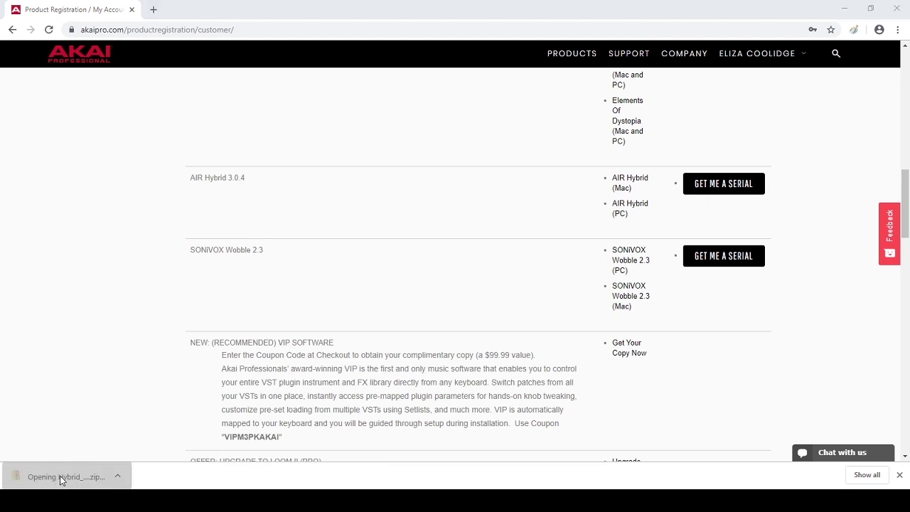
{"action": "left_click", "coordinate": [450, 155]}
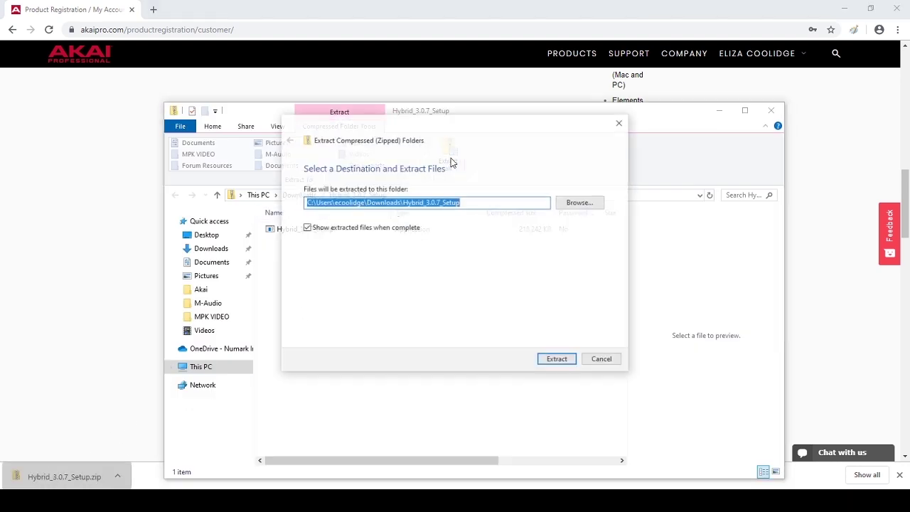
{"action": "left_click", "coordinate": [557, 361]}
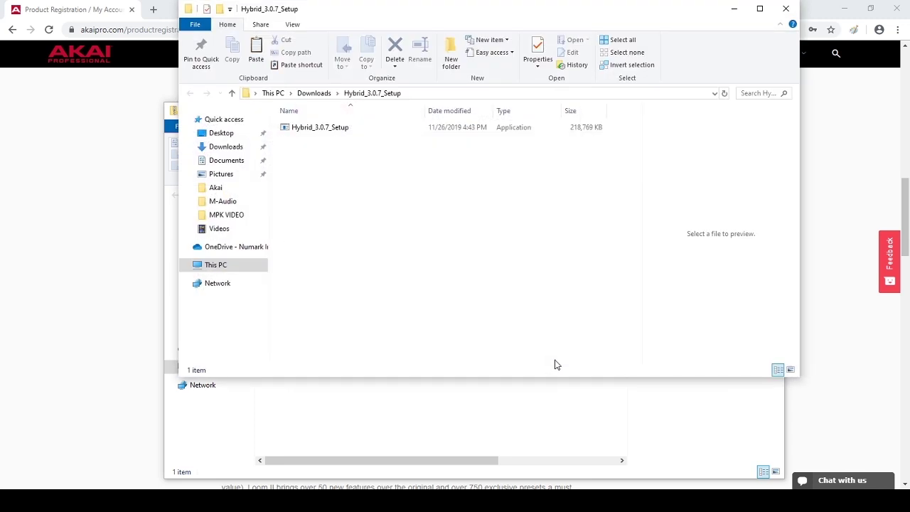
{"action": "double_click", "coordinate": [367, 129]}
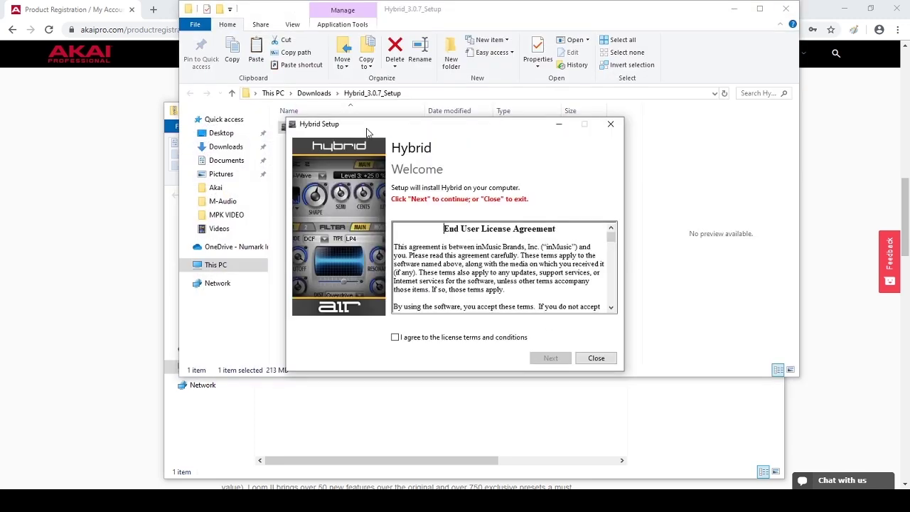
- Accept the Hybrid license terms and install the ProTools, 32-bit VST and 64-bit VST plug-ins
{"action": "left_click", "coordinate": [395, 337]}
{"action": "left_click", "coordinate": [542, 357]}
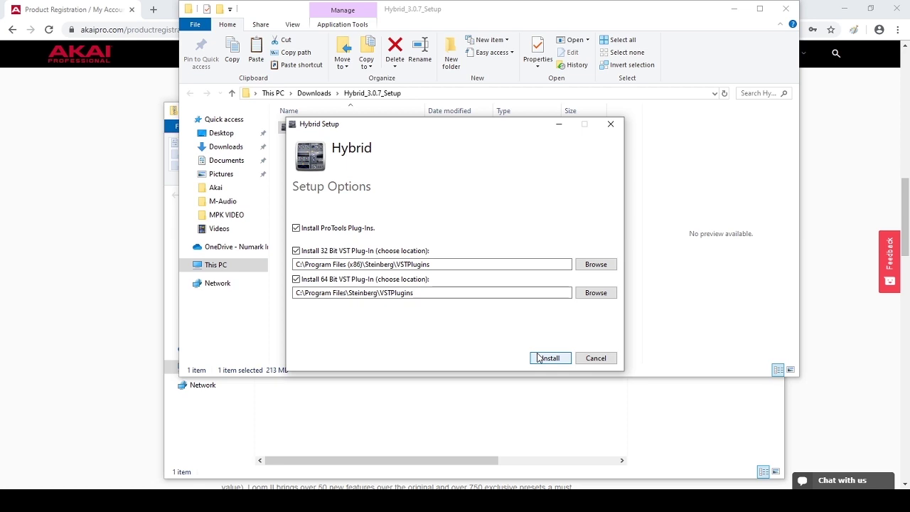
{"action": "left_click", "coordinate": [539, 356]}
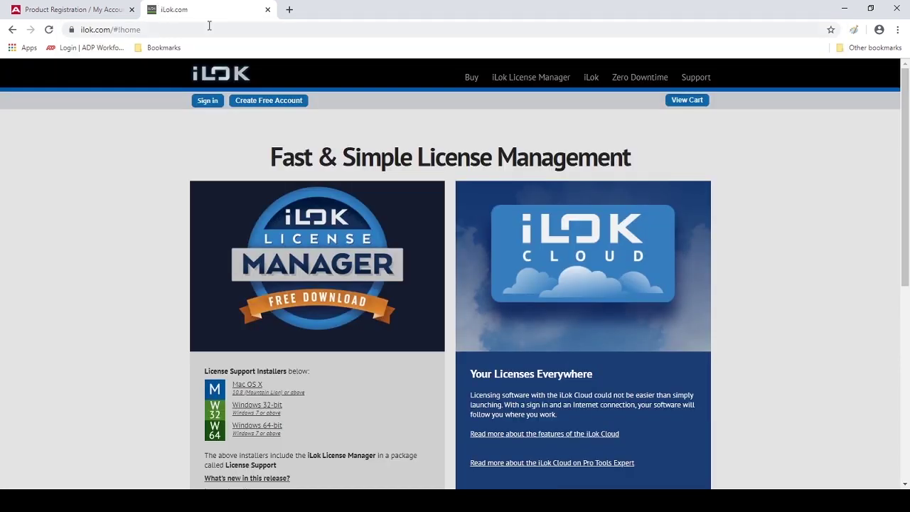
- Fill in the free iLok account form: user ID, first and last name, e-mail, password and other details
{"action": "left_click", "coordinate": [258, 99]}
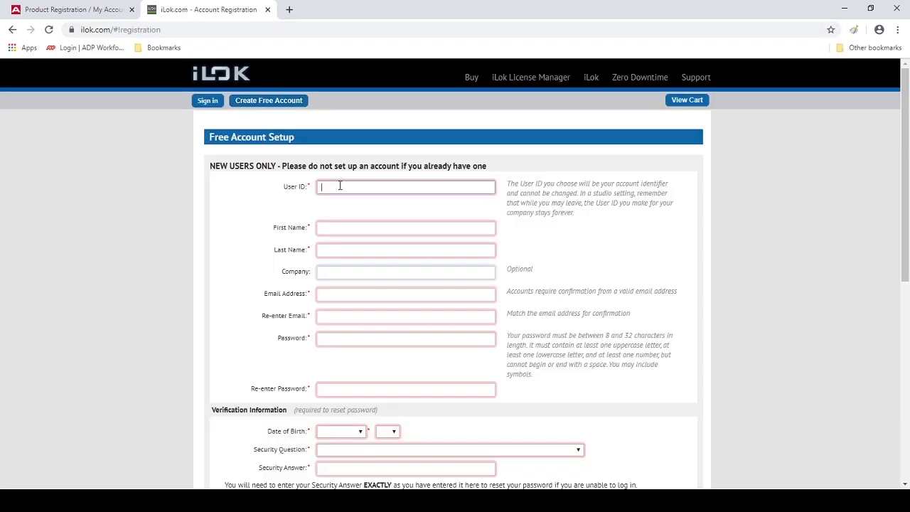
{"action": "key", "text": "Tab"}
{"action": "key", "text": "Tab"}
{"action": "key", "text": "Tab"}
{"action": "key", "text": "Tab"}
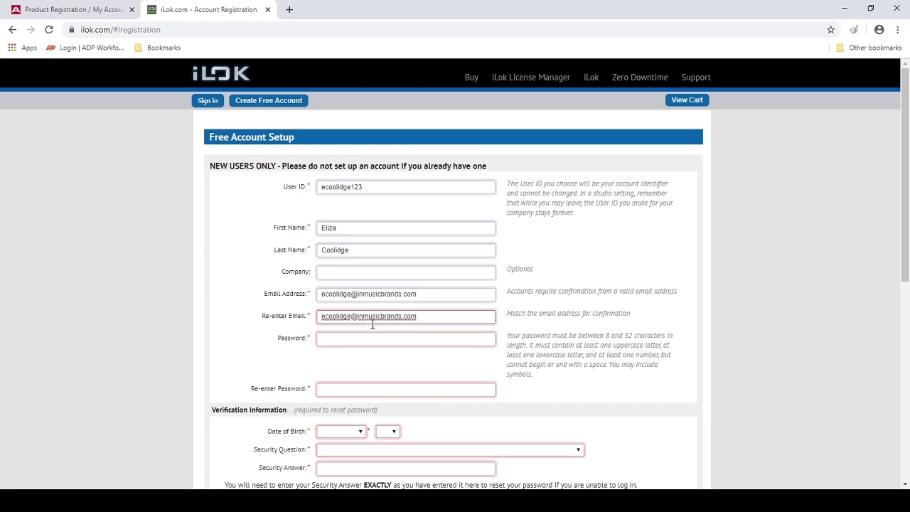
{"action": "key", "text": "Tab"}
{"action": "type", "text": "********"}
{"action": "key", "text": "Tab"}
{"action": "type", "text": "********"}
{"action": "key", "text": "Tab"}
{"action": "key", "text": "m"}
{"action": "key", "text": "Tab"}
{"action": "key", "text": "2"}
{"action": "key", "text": "Tab"}
{"action": "key", "text": "w"}
{"action": "key", "text": "Tab"}
{"action": "type", "text": "Liz"}
{"action": "scroll", "coordinate": [392, 374], "scroll_direction": "down", "scroll_amount": 4}
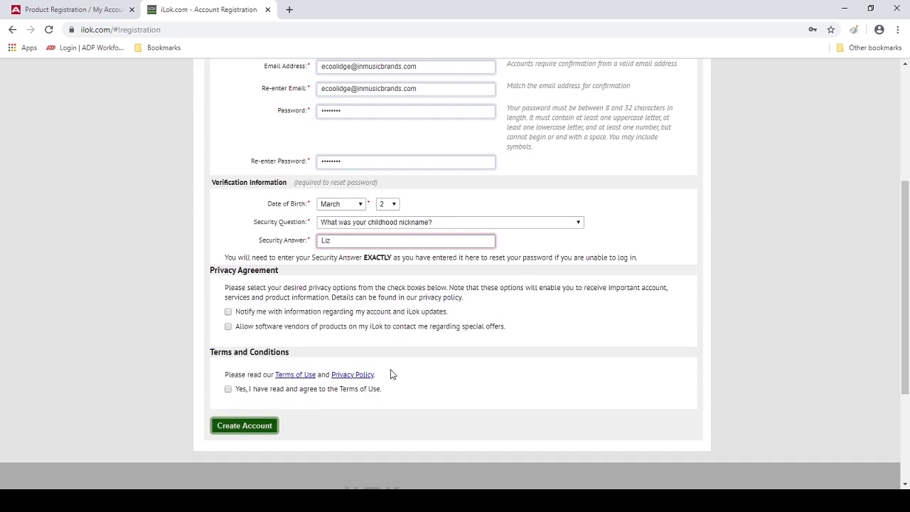
- Accept the iLok terms, create the account, and download the Windows 64-bit License Support installer
{"action": "left_click", "coordinate": [232, 337]}
{"action": "left_click", "coordinate": [260, 371]}
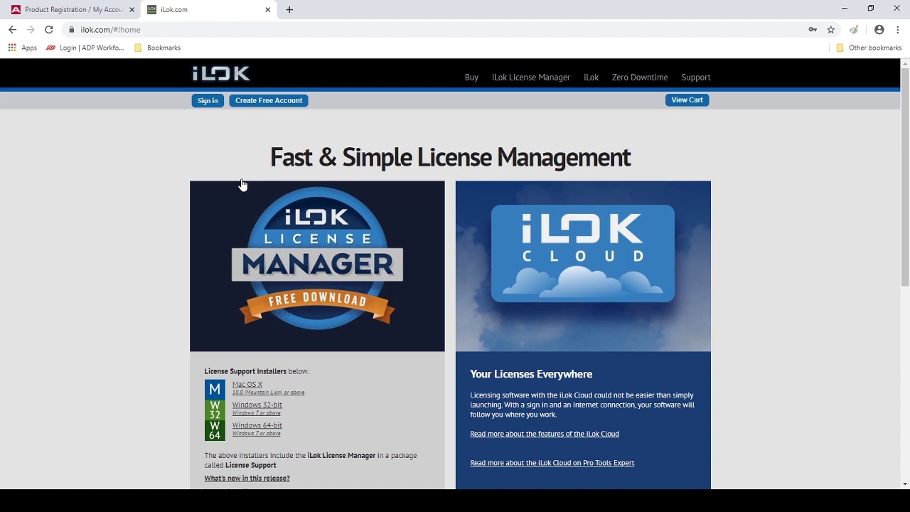
{"action": "left_click", "coordinate": [258, 432]}
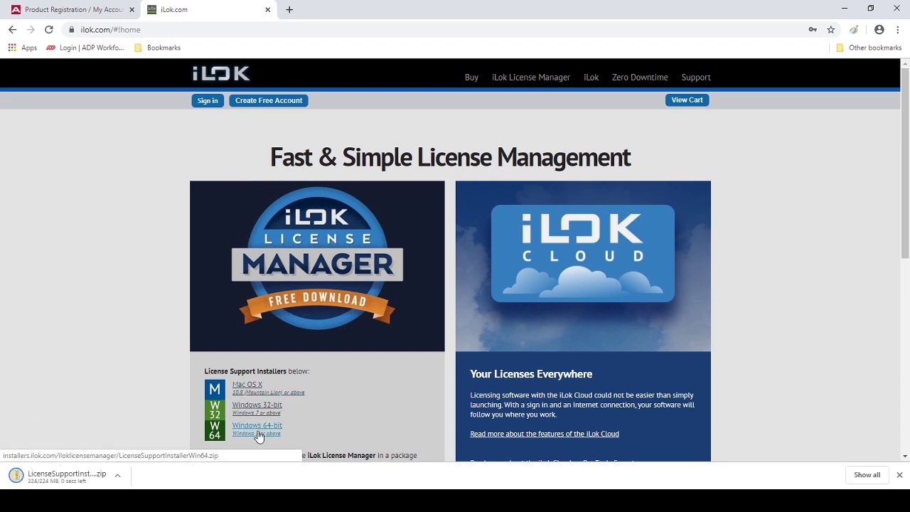
- Extract all files from the downloaded License Support zip
{"action": "left_click", "coordinate": [84, 467]}
{"action": "left_click", "coordinate": [446, 106]}
{"action": "left_click", "coordinate": [559, 360]}
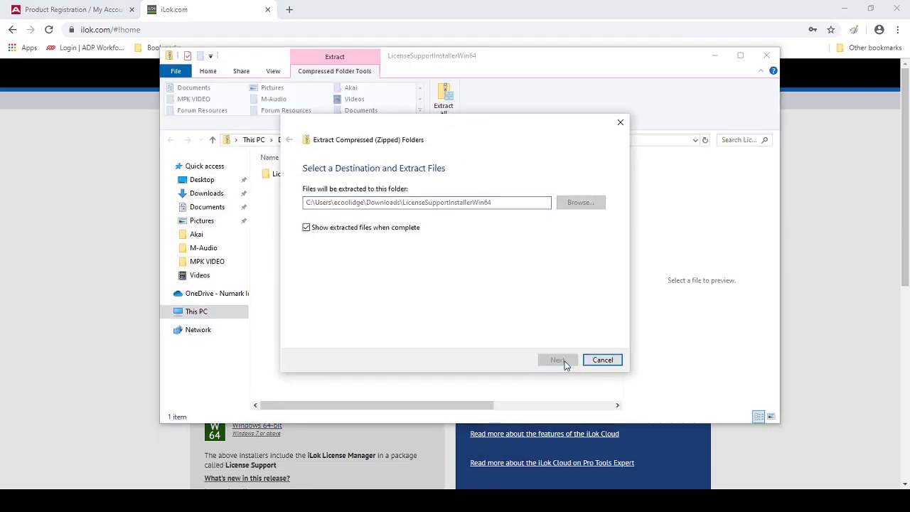
- Run the License Support Win64 installer, accept the agreement, and finish the installation
{"action": "double_click", "coordinate": [431, 194]}
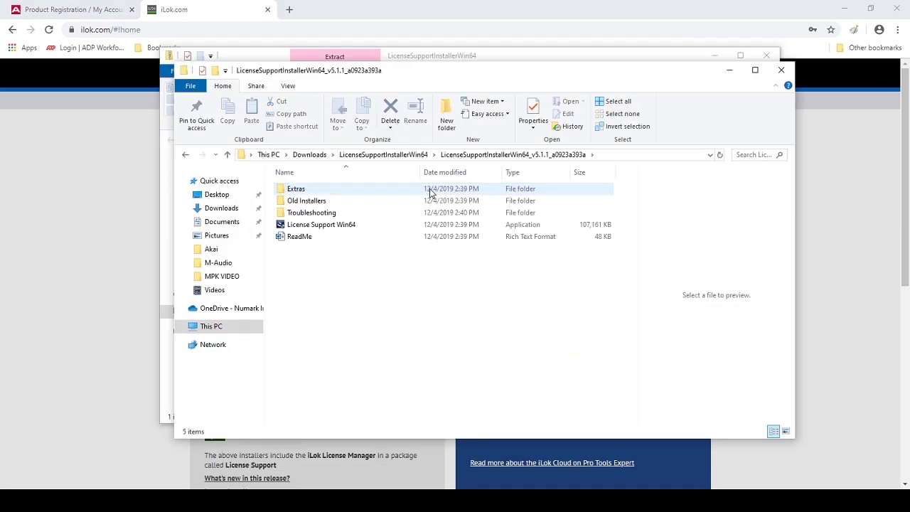
{"action": "left_click", "coordinate": [451, 226]}
{"action": "double_click", "coordinate": [452, 226]}
{"action": "left_click", "coordinate": [491, 390]}
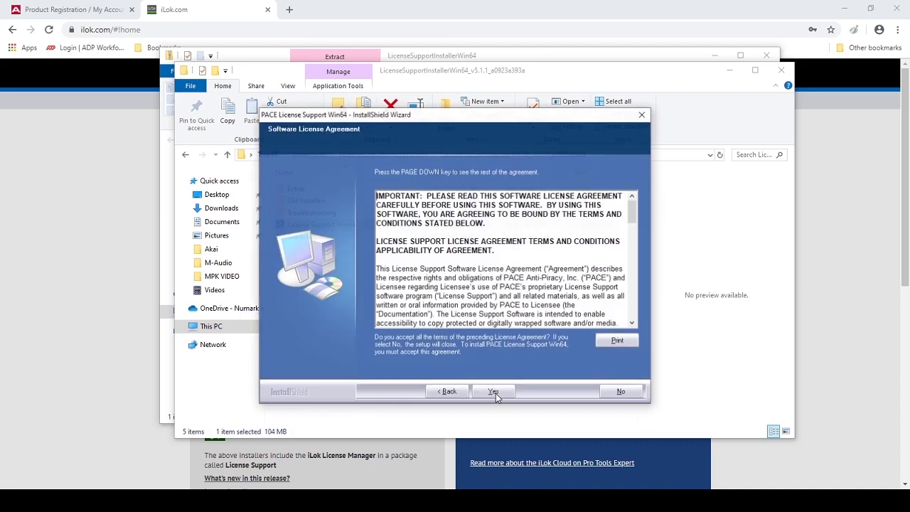
{"action": "left_click", "coordinate": [496, 392]}
{"action": "left_click", "coordinate": [496, 392]}
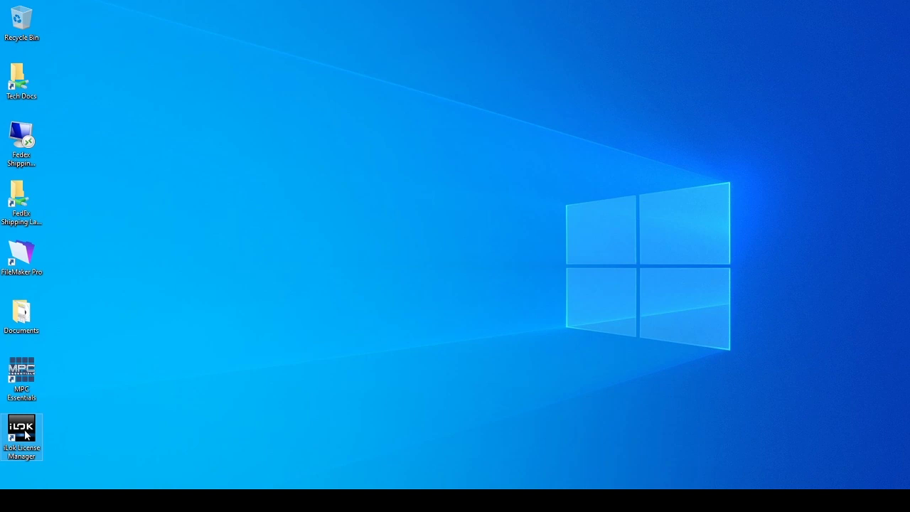
- Sign in to iLok License Manager with the new account's user ID and password, with Remember ticked
{"action": "double_click", "coordinate": [23, 431]}
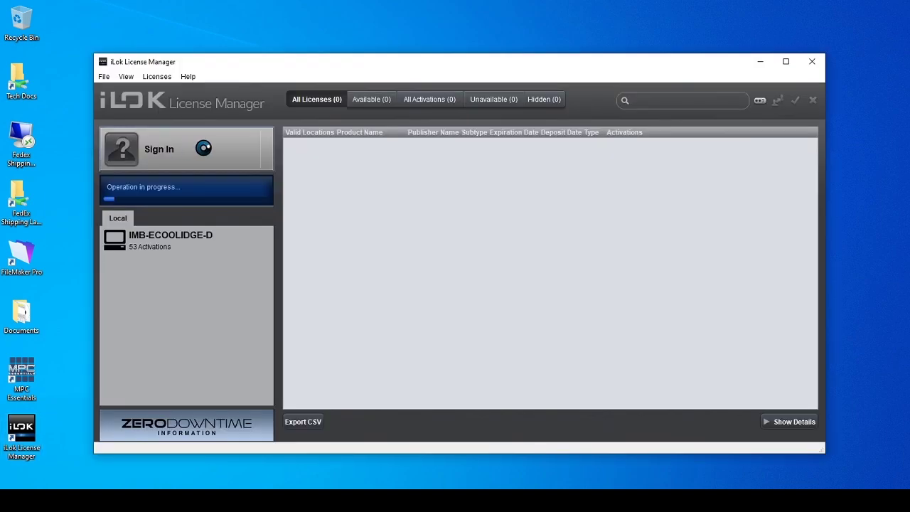
{"action": "left_click", "coordinate": [204, 153]}
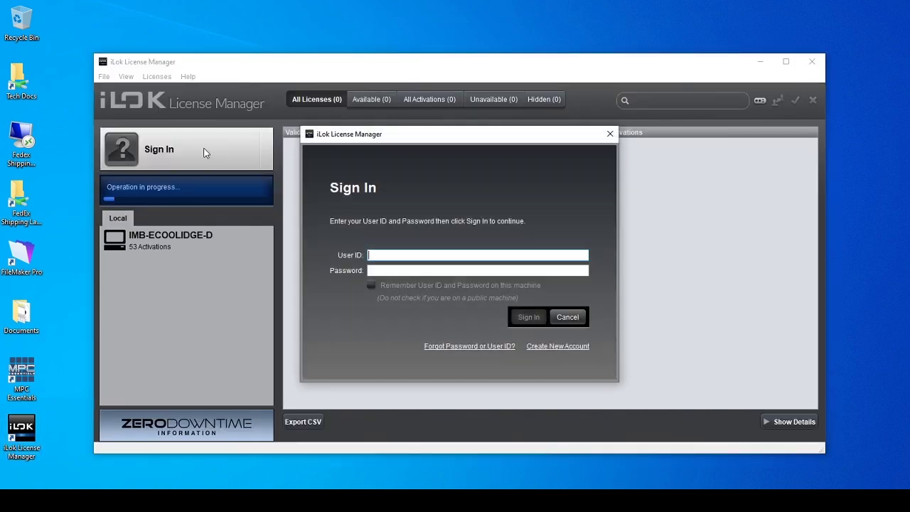
{"action": "left_click", "coordinate": [386, 271]}
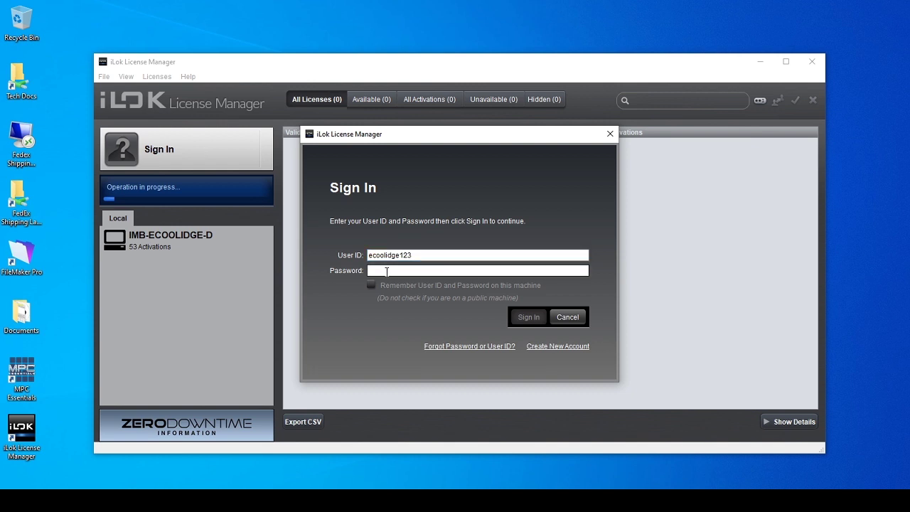
{"action": "type", "text": "••••••••"}
{"action": "left_click", "coordinate": [371, 285]}
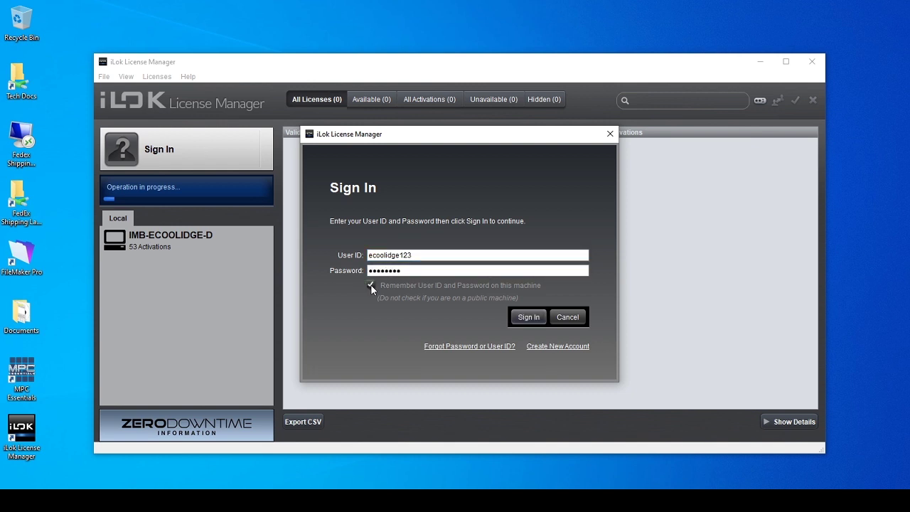
{"action": "left_click", "coordinate": [530, 318]}
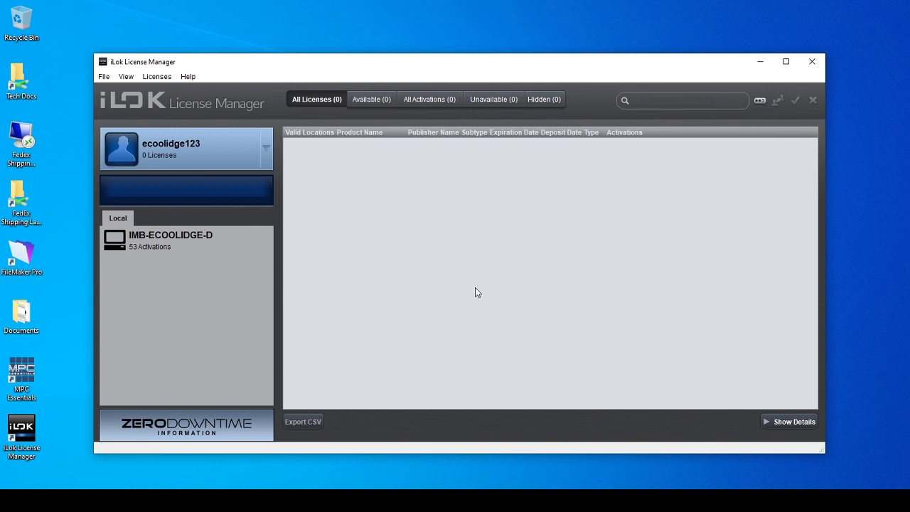
- Choose Licenses > Redeem Activation Code, then switch to the browser for the serial
{"action": "left_click", "coordinate": [155, 75]}
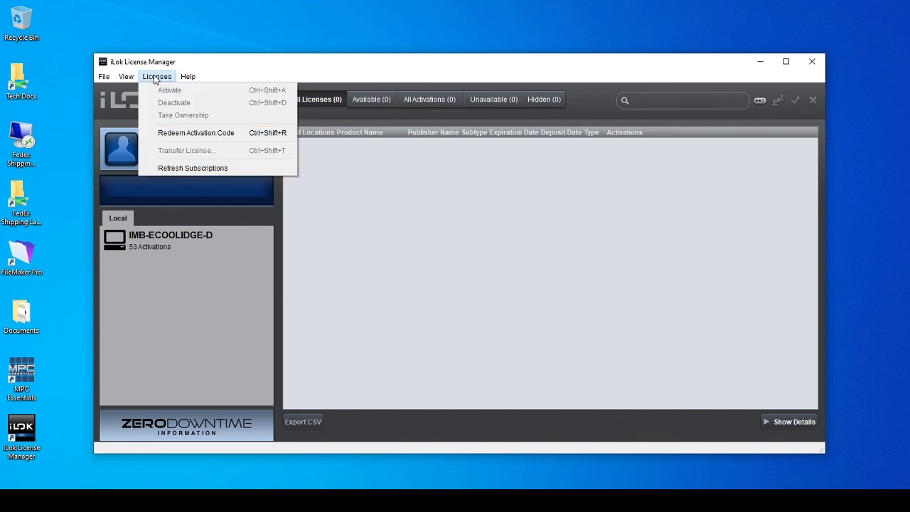
{"action": "left_click", "coordinate": [229, 134]}
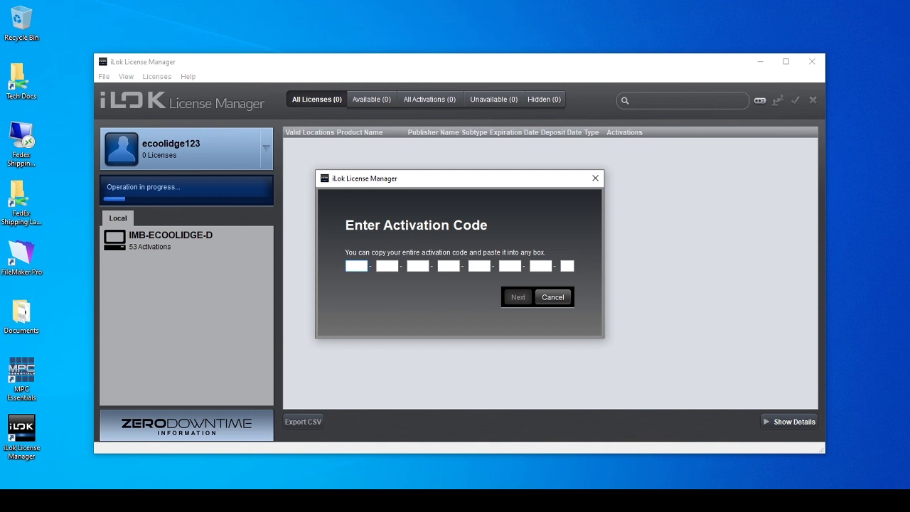
{"action": "key", "text": "alt+Tab"}
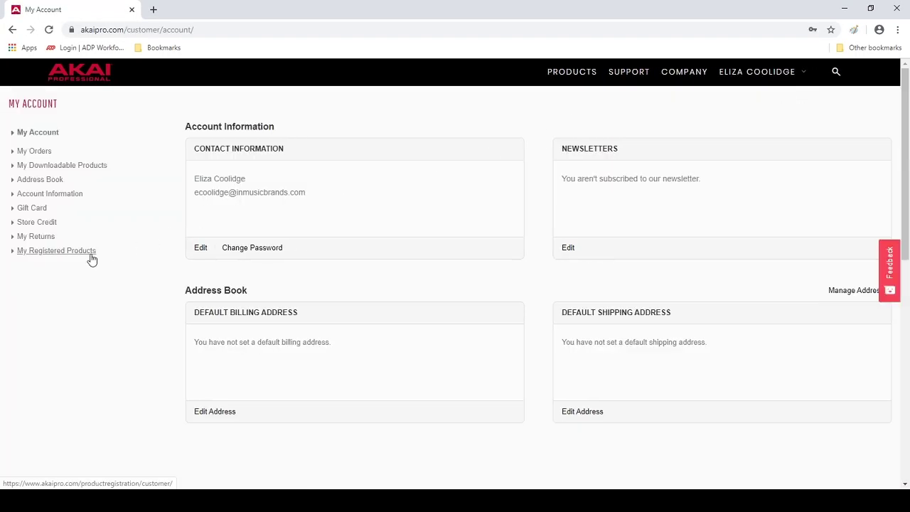
- On My Registered Products, generate and copy the AIR Hybrid 3.0.4 serial, then return to iLok
{"action": "left_click", "coordinate": [90, 254]}
{"action": "scroll", "coordinate": [717, 376], "scroll_direction": "down", "scroll_amount": 9}
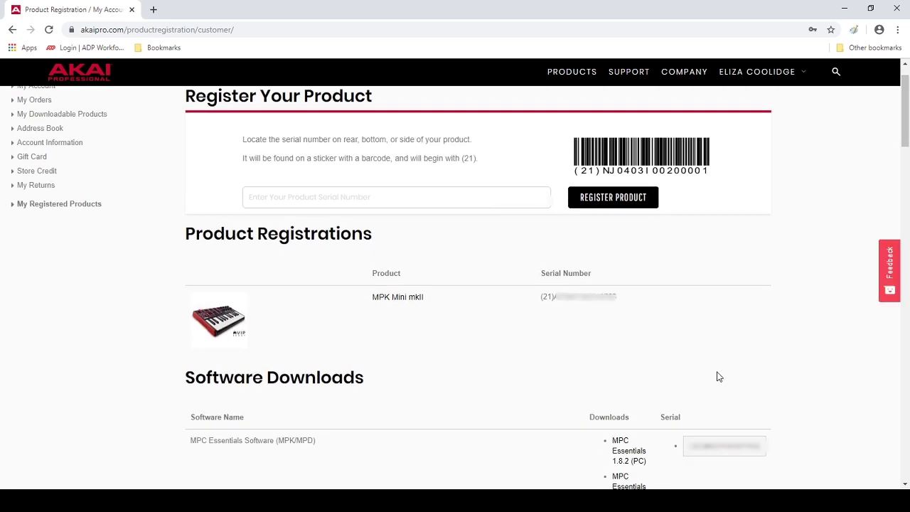
{"action": "scroll", "coordinate": [804, 372], "scroll_direction": "down", "scroll_amount": 1}
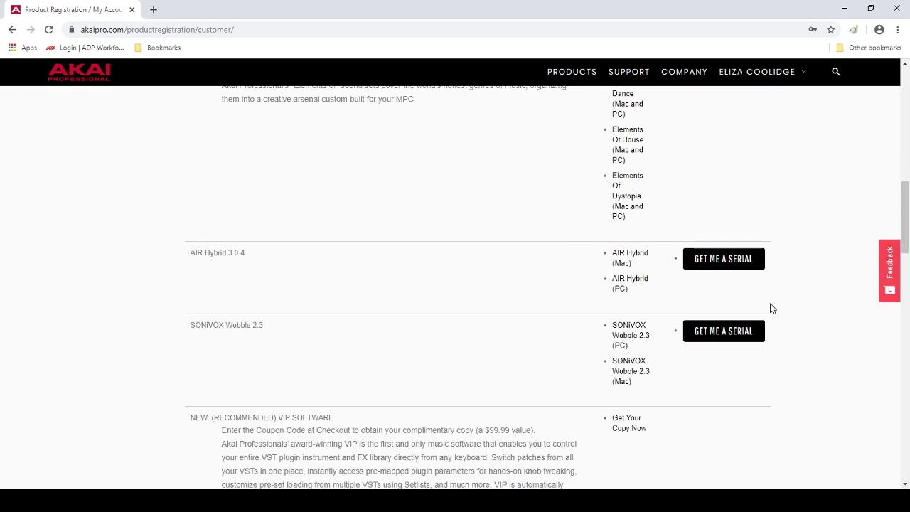
{"action": "left_click", "coordinate": [759, 268]}
{"action": "left_click_drag", "start_coordinate": [621, 260], "coordinate": [760, 259]}
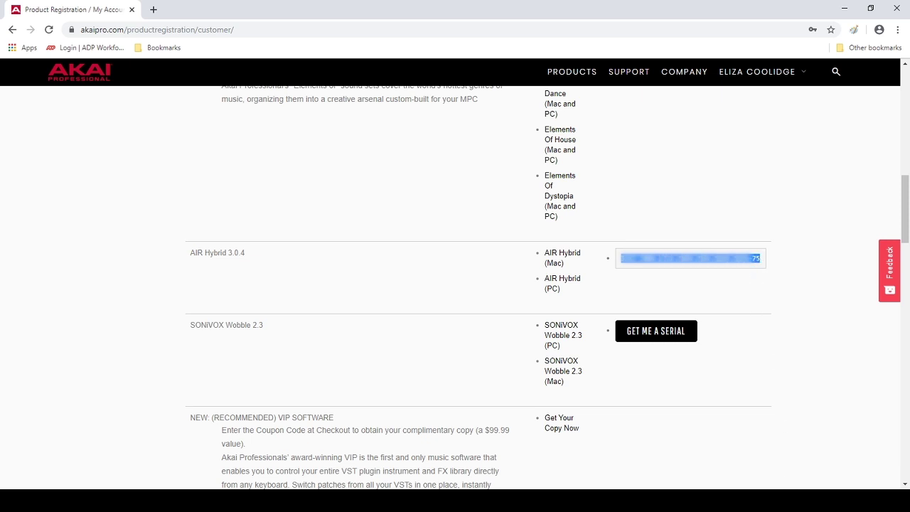
{"action": "key", "text": "alt+Tab"}
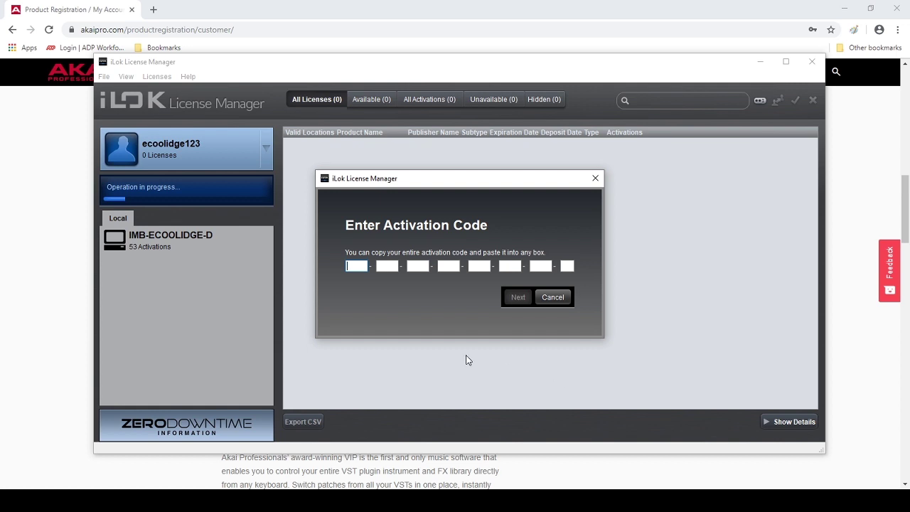
- Paste the Hybrid serial, activate the license on this computer, then choose Redeem Activation Code again
{"action": "key", "text": "ctrl+v"}
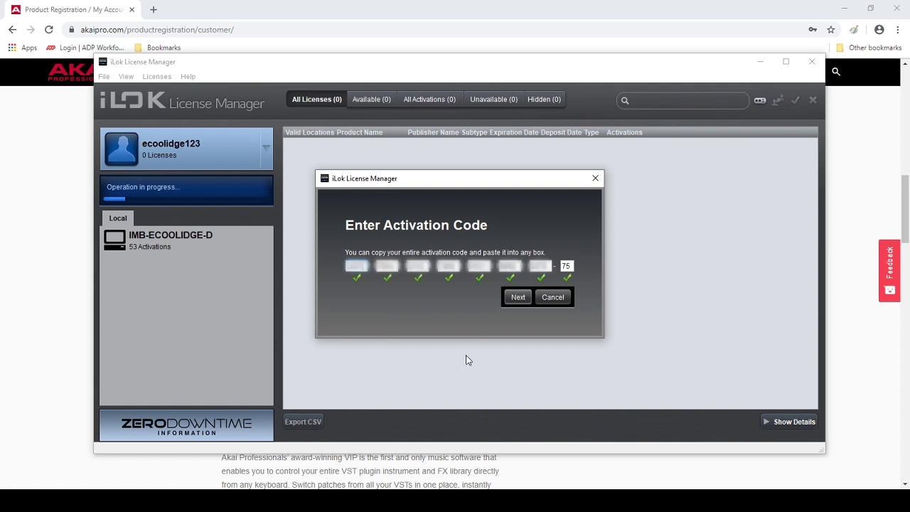
{"action": "left_click", "coordinate": [513, 298]}
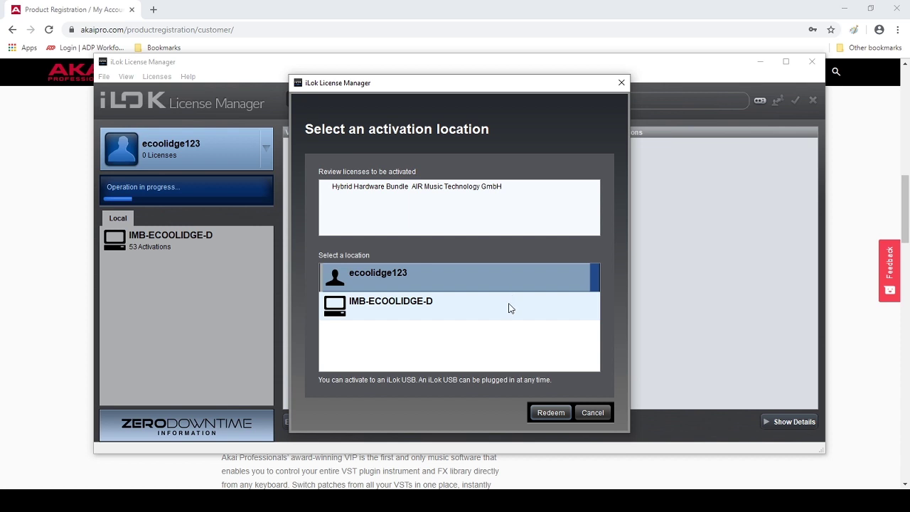
{"action": "left_click", "coordinate": [510, 301]}
{"action": "left_click", "coordinate": [553, 412]}
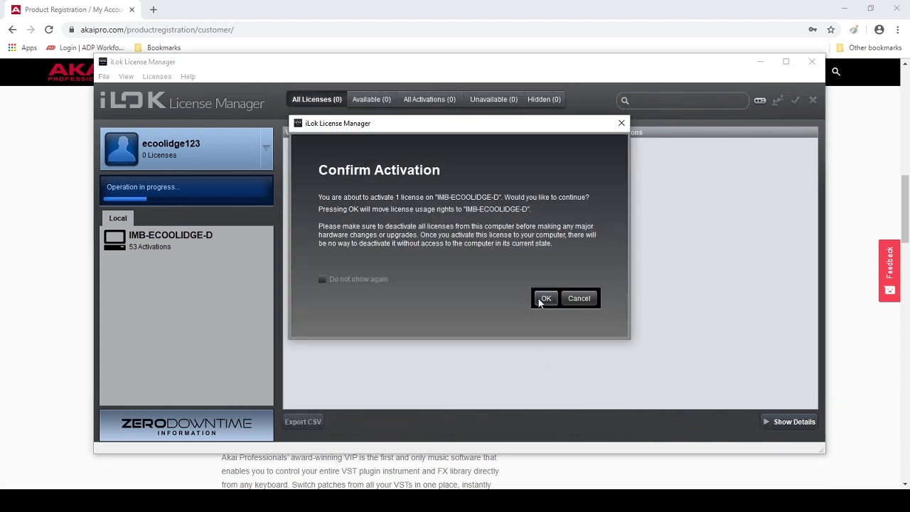
{"action": "left_click", "coordinate": [545, 299]}
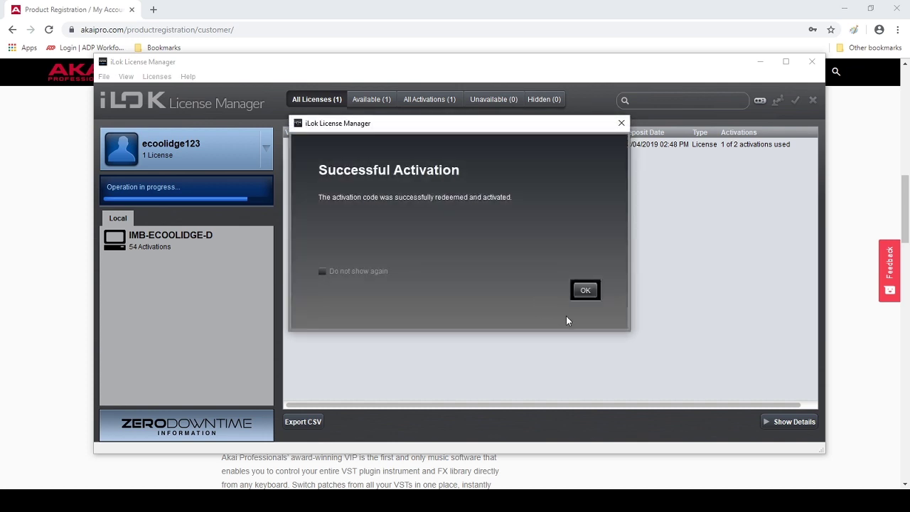
{"action": "left_click", "coordinate": [586, 291]}
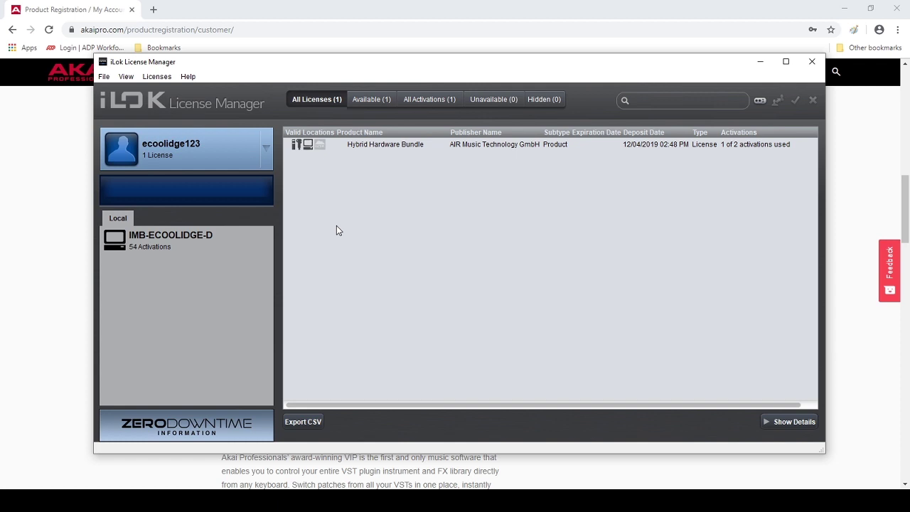
{"action": "left_click", "coordinate": [167, 82]}
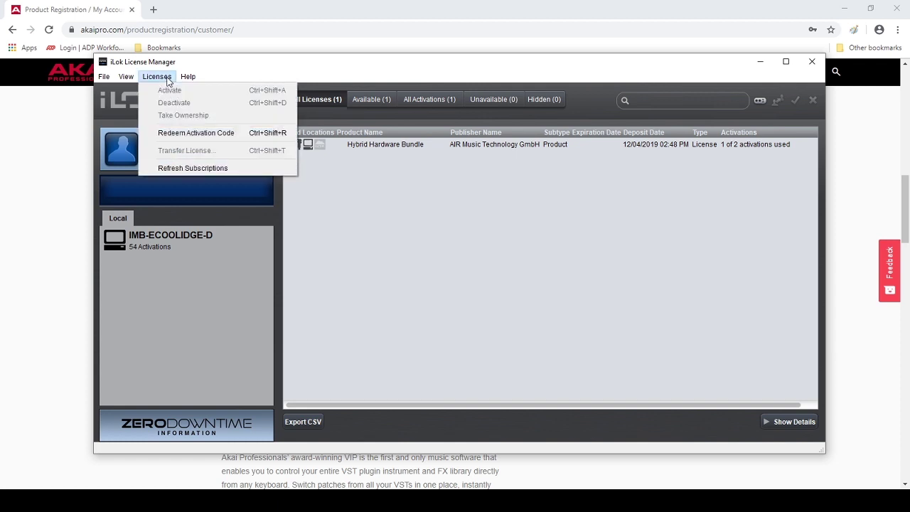
{"action": "left_click", "coordinate": [240, 135]}
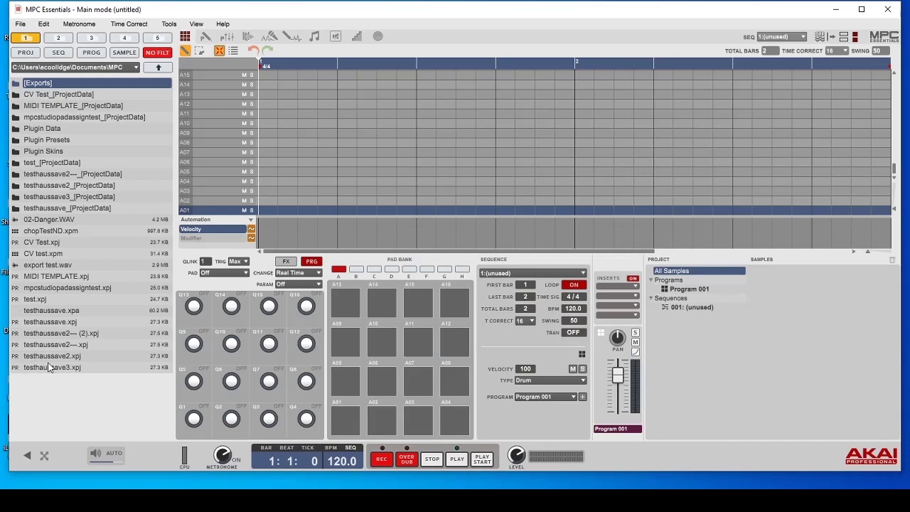
- Open Edit > Preferences on the Plugins page and enable the first VST Folders row
{"action": "left_click", "coordinate": [43, 24]}
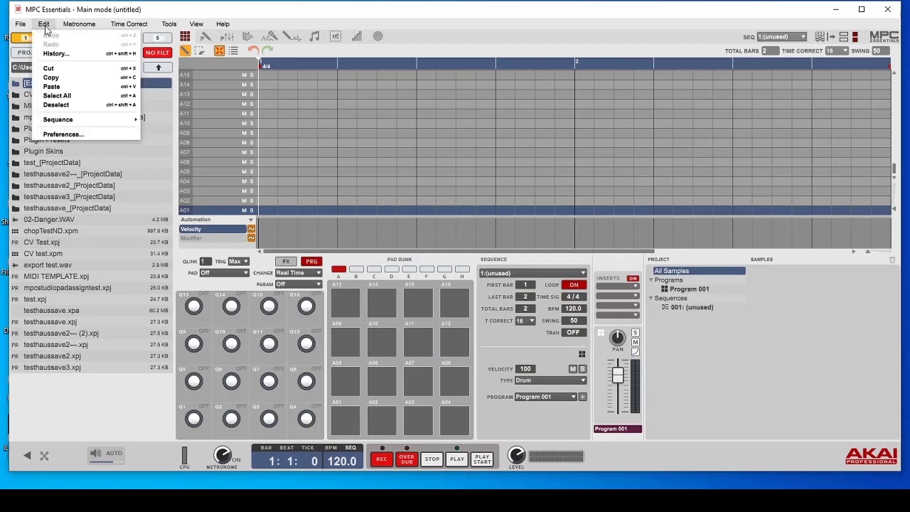
{"action": "left_click", "coordinate": [107, 134]}
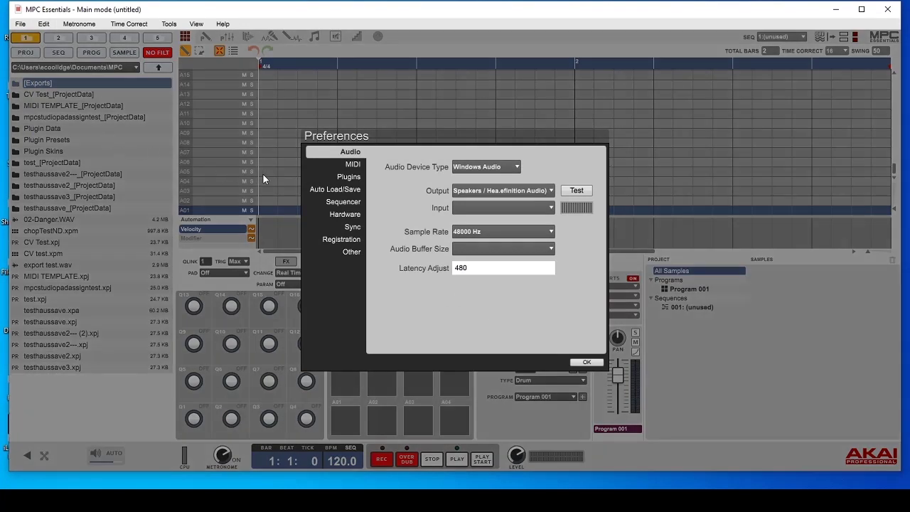
{"action": "left_click", "coordinate": [350, 178]}
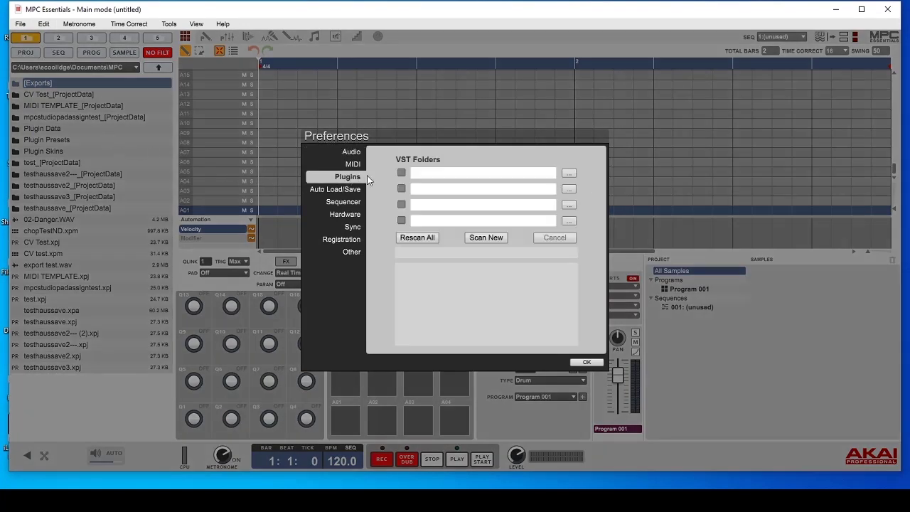
{"action": "left_click", "coordinate": [402, 173]}
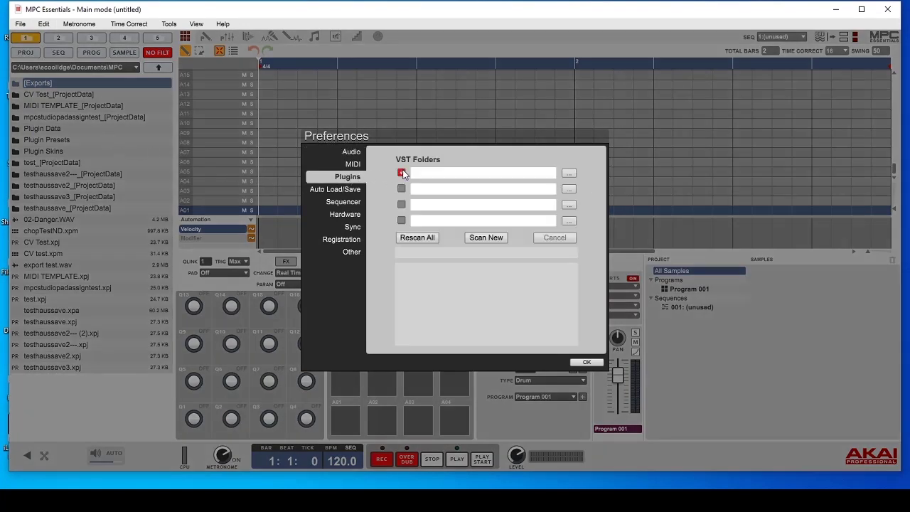
- Set that first VST folder to C:\Program Files\Steinberg\vstplugins
{"action": "left_click", "coordinate": [570, 173]}
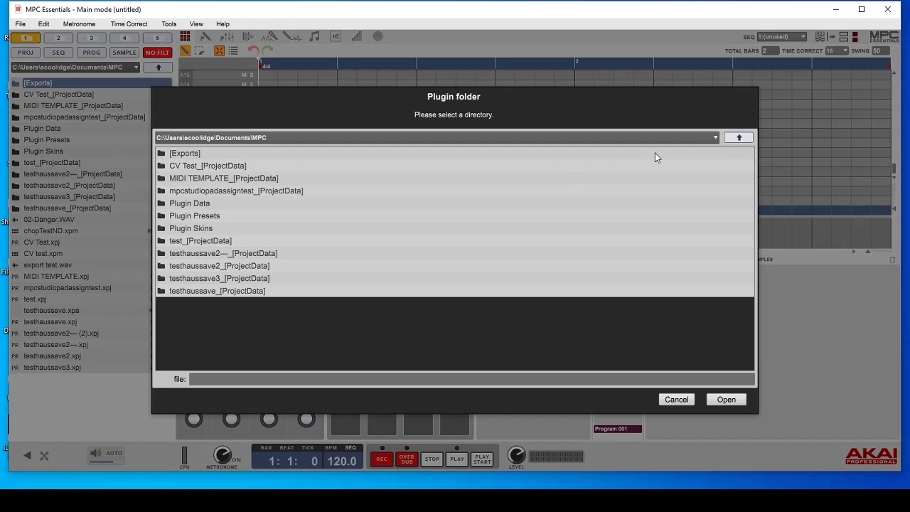
{"action": "left_click", "coordinate": [739, 137]}
{"action": "left_click", "coordinate": [739, 137]}
{"action": "left_click", "coordinate": [739, 137]}
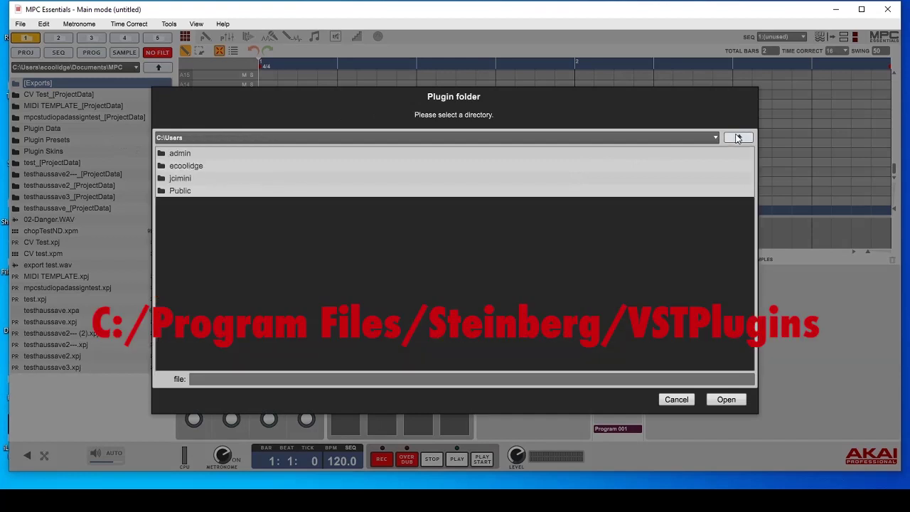
{"action": "left_click", "coordinate": [738, 137]}
{"action": "double_click", "coordinate": [253, 204]}
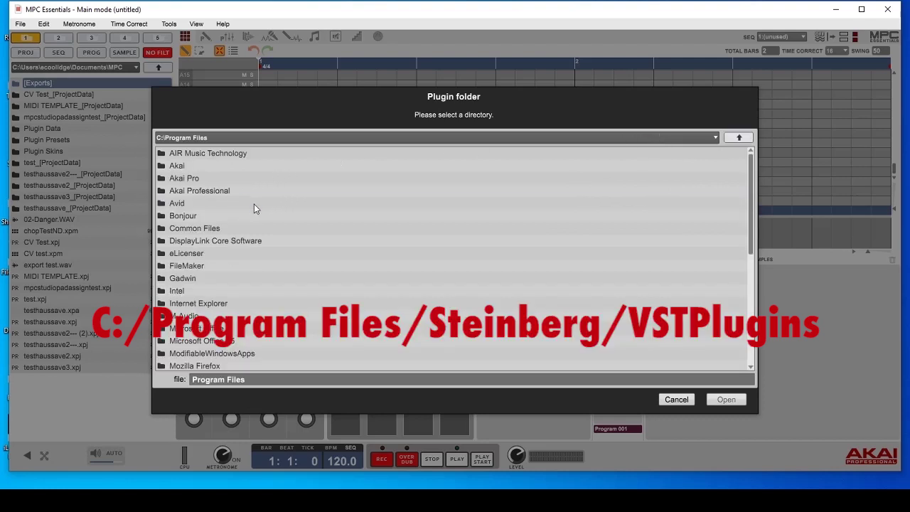
{"action": "scroll", "coordinate": [256, 208], "scroll_direction": "down", "scroll_amount": 3}
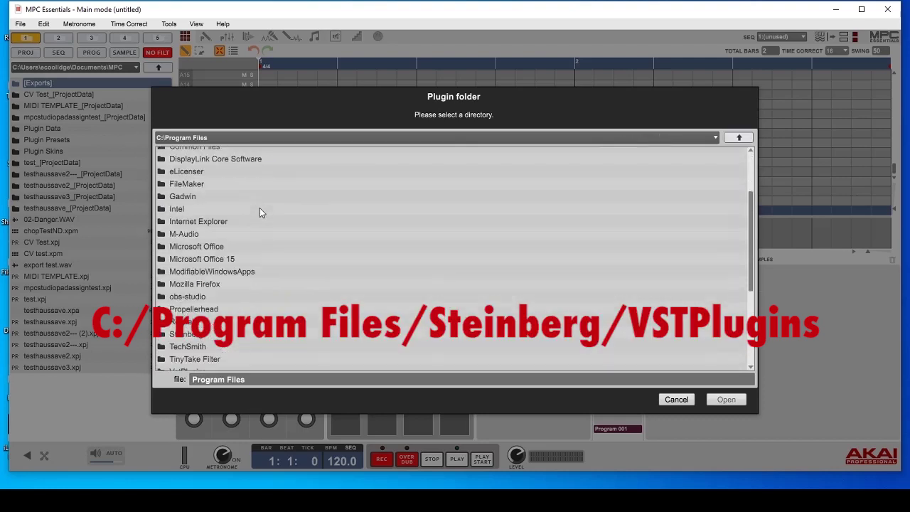
{"action": "double_click", "coordinate": [233, 332]}
{"action": "left_click", "coordinate": [254, 154]}
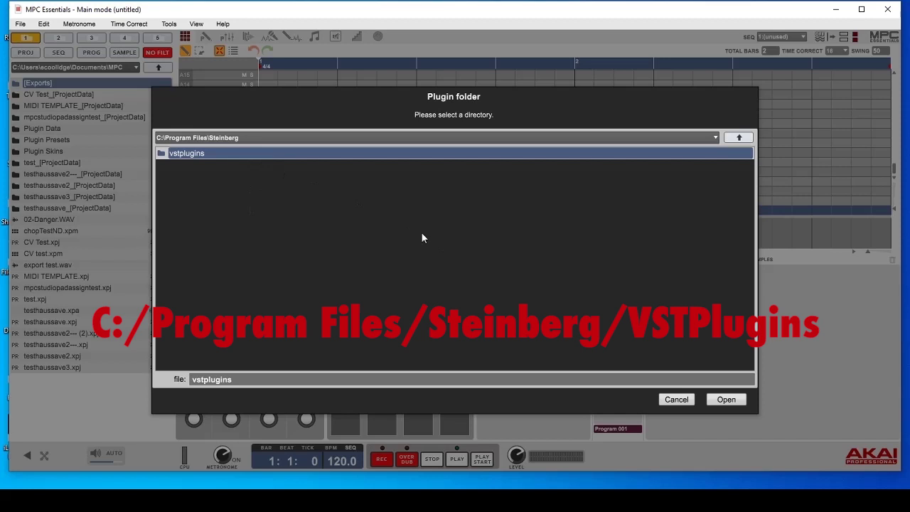
{"action": "left_click", "coordinate": [728, 400]}
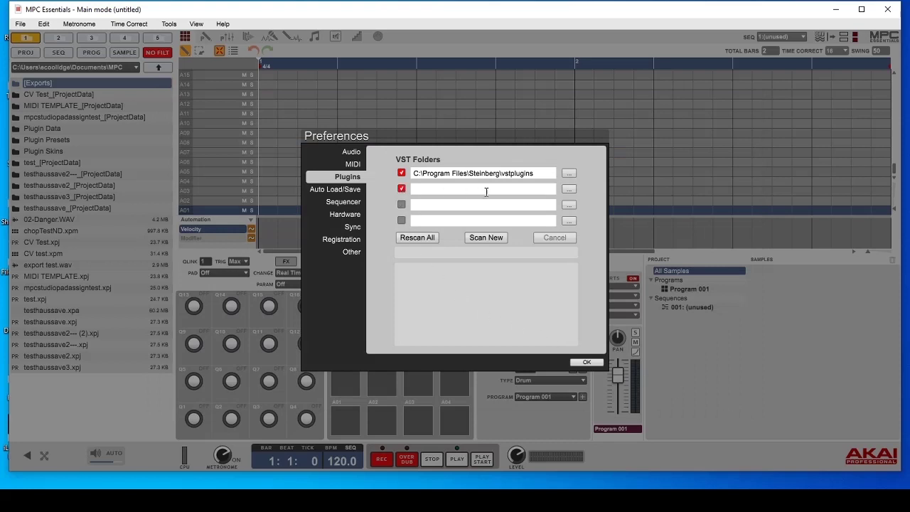
- Set the second VST Folders row to C:\Program Files (x86)\SONiVOX\VST\SONiVOX
{"action": "left_click", "coordinate": [569, 189]}
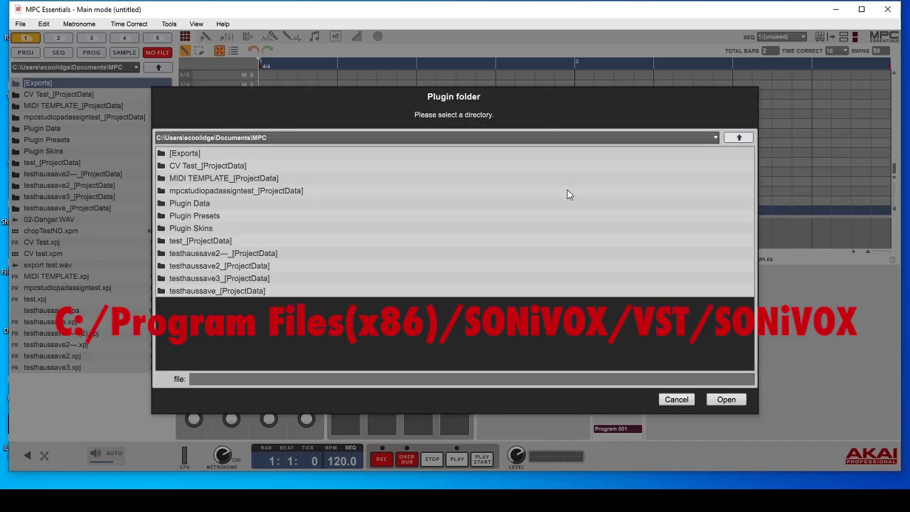
{"action": "left_click", "coordinate": [739, 138]}
{"action": "left_click", "coordinate": [739, 138]}
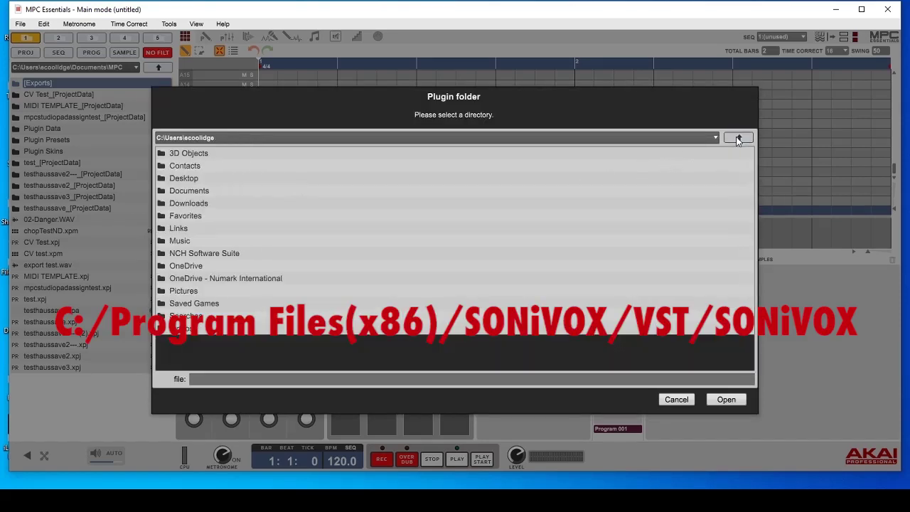
{"action": "left_click", "coordinate": [739, 138]}
{"action": "left_click", "coordinate": [740, 138]}
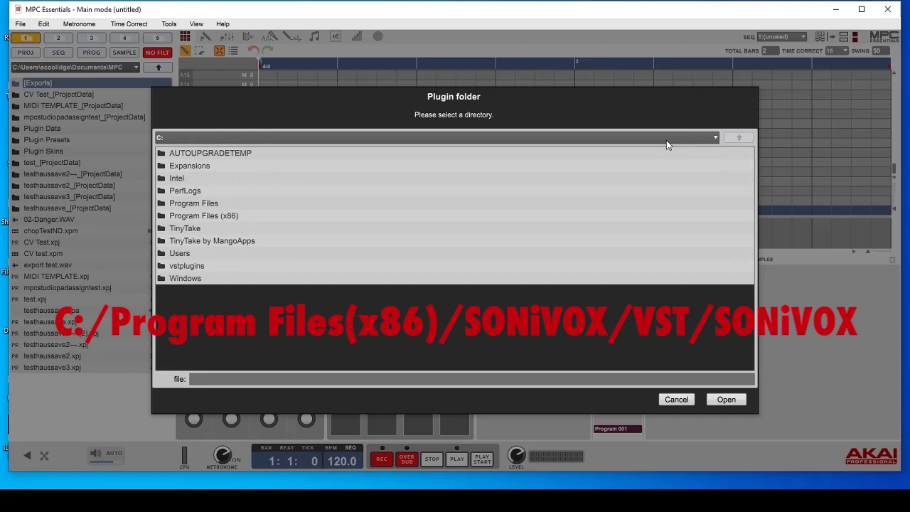
{"action": "left_click", "coordinate": [297, 221]}
{"action": "double_click", "coordinate": [297, 221]}
{"action": "scroll", "coordinate": [315, 258], "scroll_direction": "down", "scroll_amount": 4}
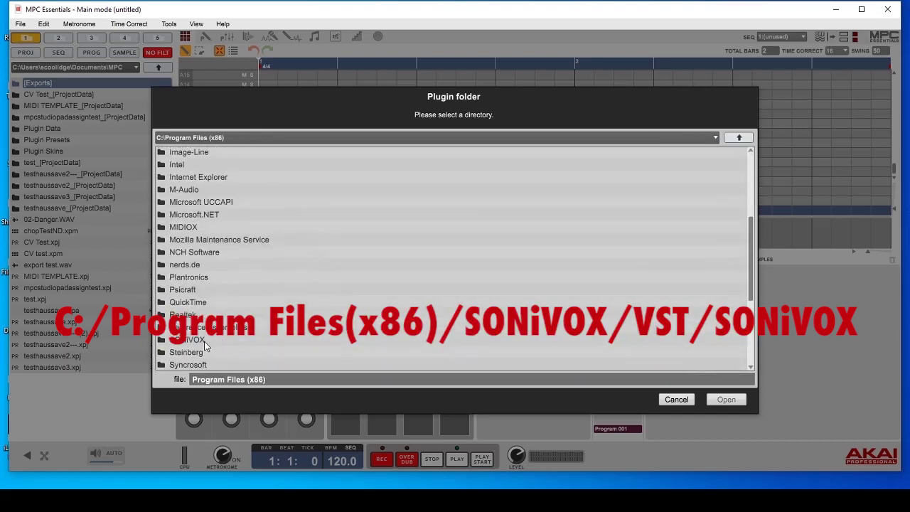
{"action": "double_click", "coordinate": [204, 340]}
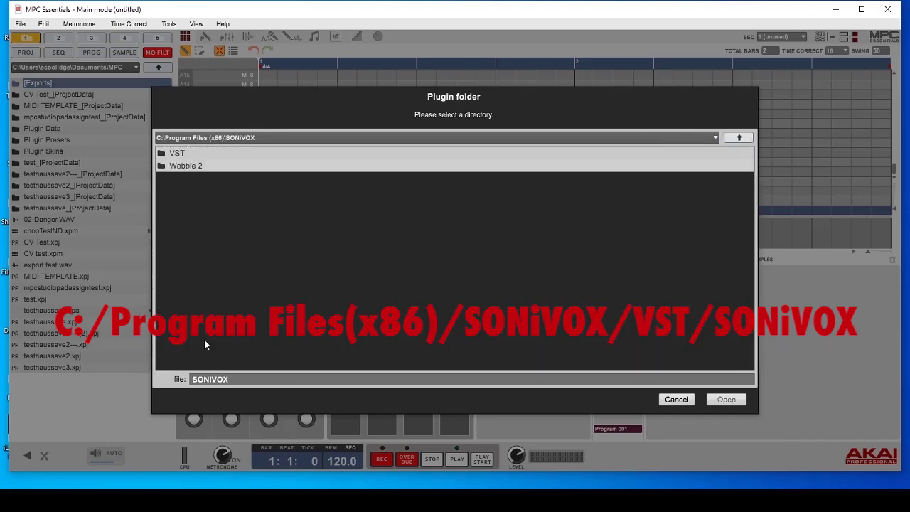
{"action": "double_click", "coordinate": [219, 154]}
{"action": "left_click", "coordinate": [237, 154]}
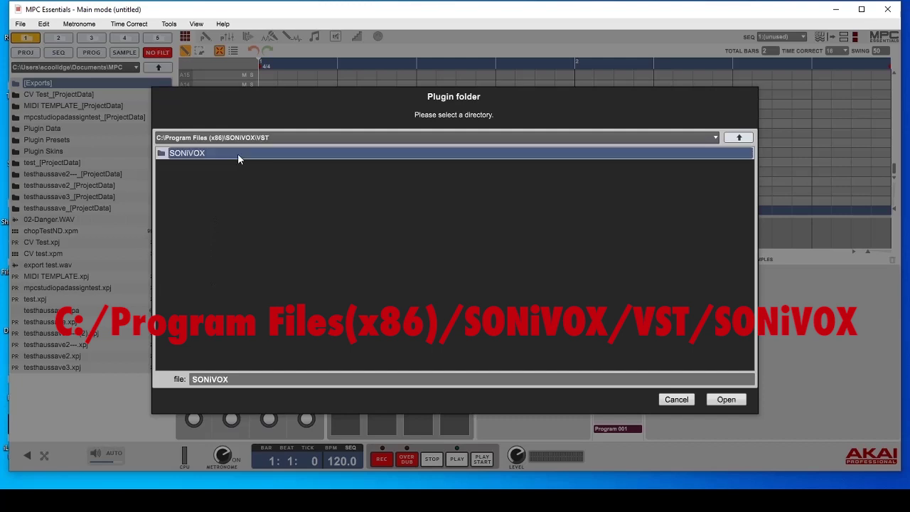
{"action": "left_click", "coordinate": [723, 399]}
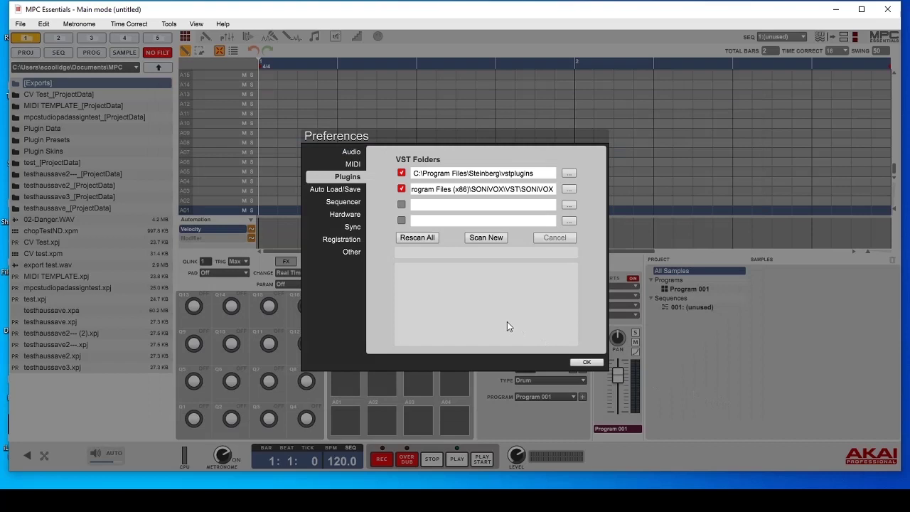
- Rescan all plugin folders to register Hybrid and Wobble 2, then close Preferences with OK
{"action": "left_click", "coordinate": [427, 239]}
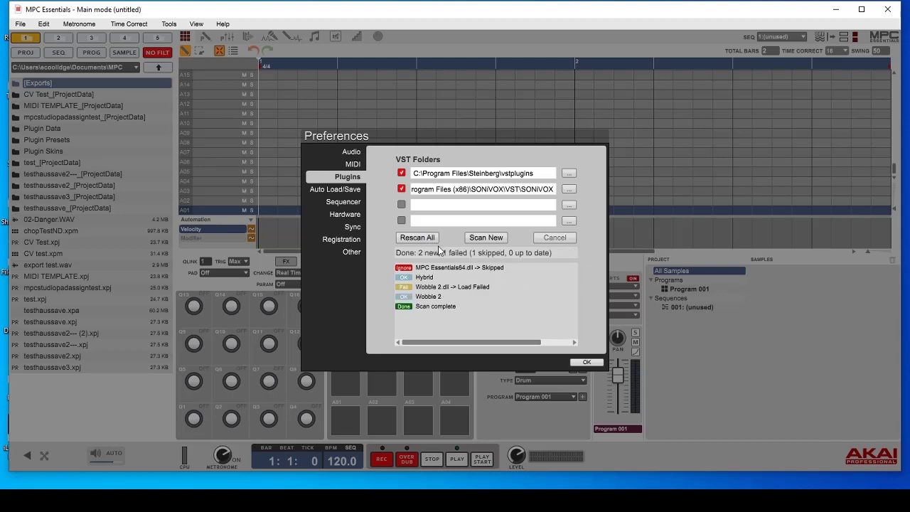
{"action": "left_click", "coordinate": [586, 363]}
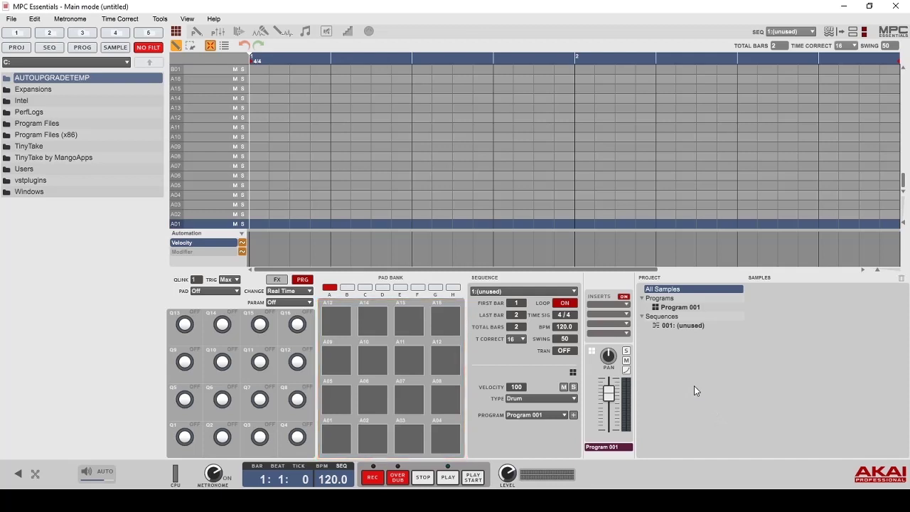
- In Edit > Preferences > MIDI, tick MPK Mini Mk II under Active Midi Inputs and confirm
{"action": "left_click", "coordinate": [34, 18]}
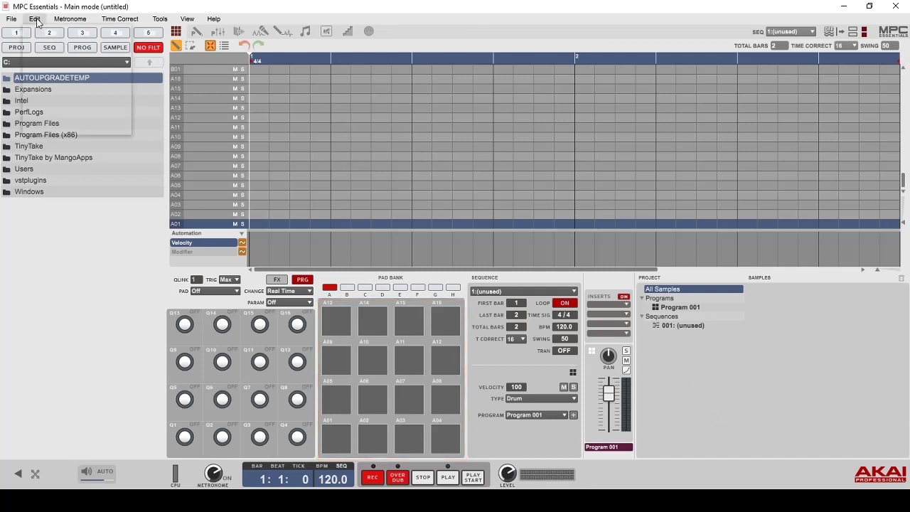
{"action": "left_click", "coordinate": [91, 129]}
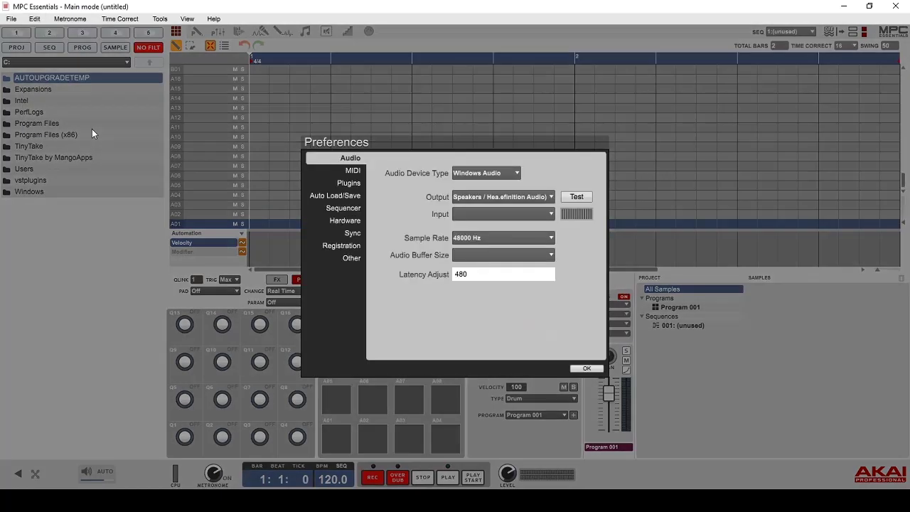
{"action": "left_click", "coordinate": [354, 173]}
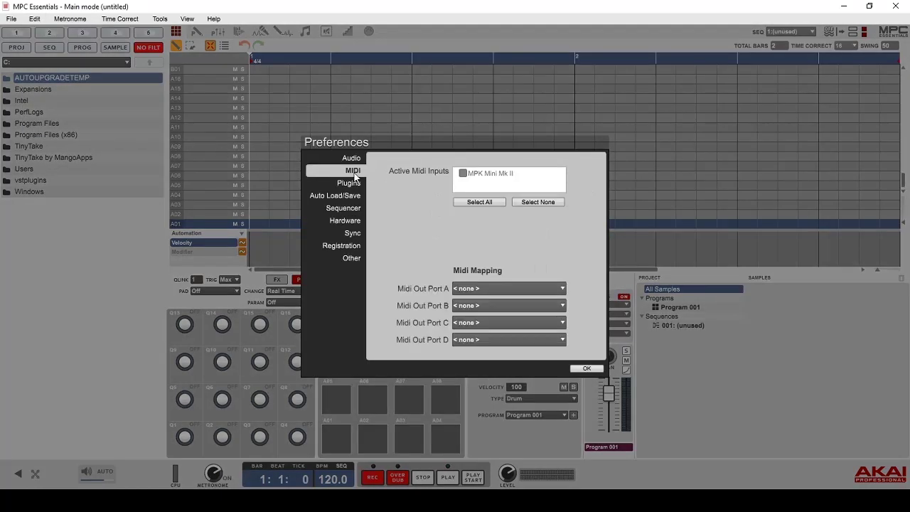
{"action": "left_click", "coordinate": [463, 173]}
{"action": "left_click", "coordinate": [586, 369]}
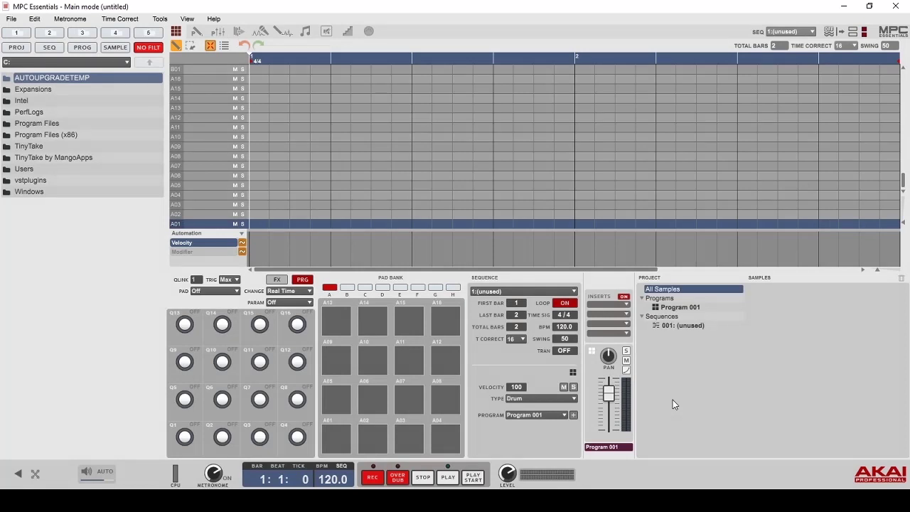
{"action": "left_click", "coordinate": [569, 399]}
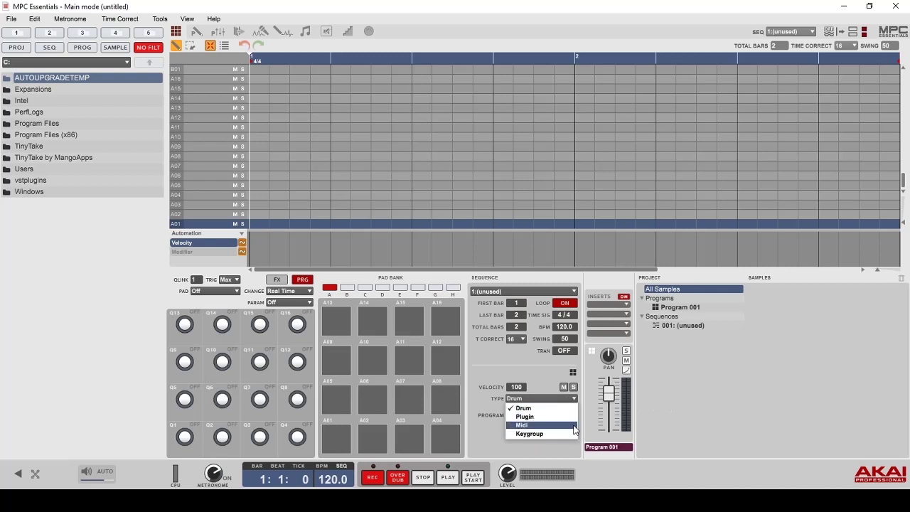
- Leave the program TYPE dropdown set to Drum
{"action": "left_click", "coordinate": [573, 409]}
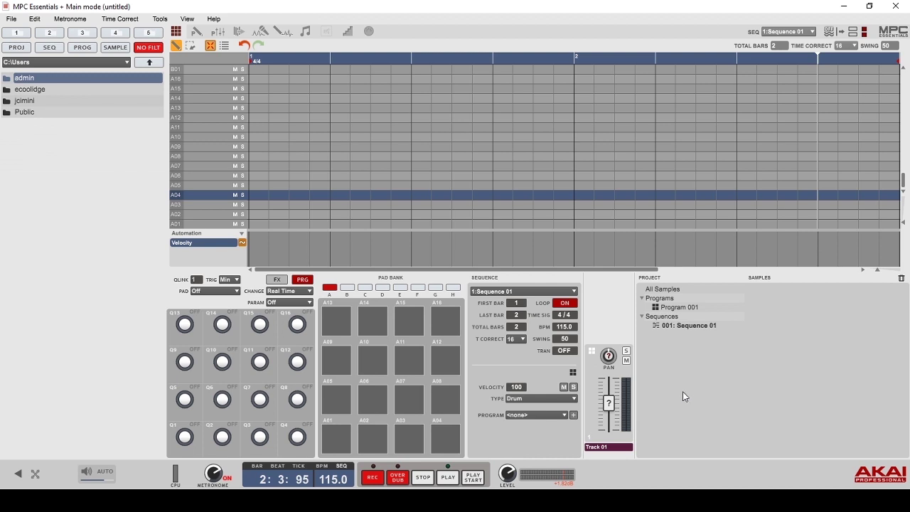
{"action": "left_click", "coordinate": [574, 398]}
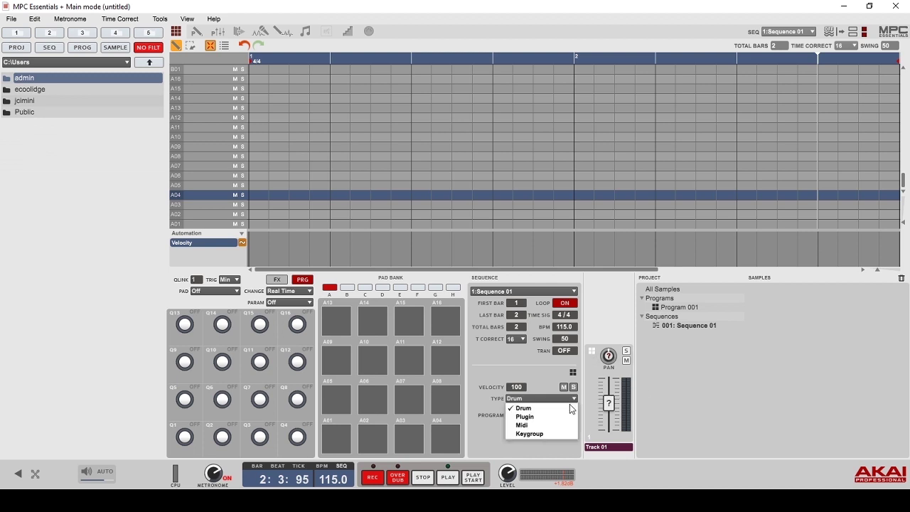
{"action": "left_click", "coordinate": [568, 408]}
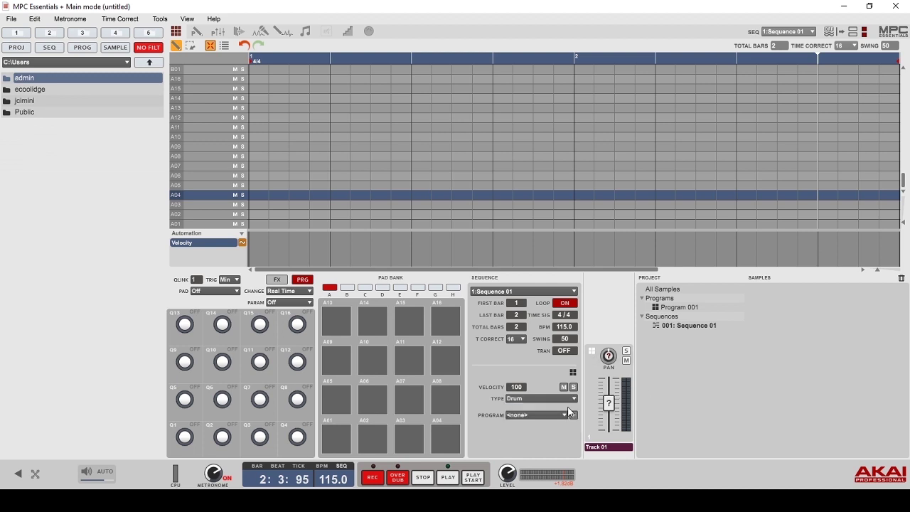
- Show the installed expansions and open Elements of UK Dance (25 programs, 800 samples, 25 sequences)
{"action": "left_click", "coordinate": [35, 475]}
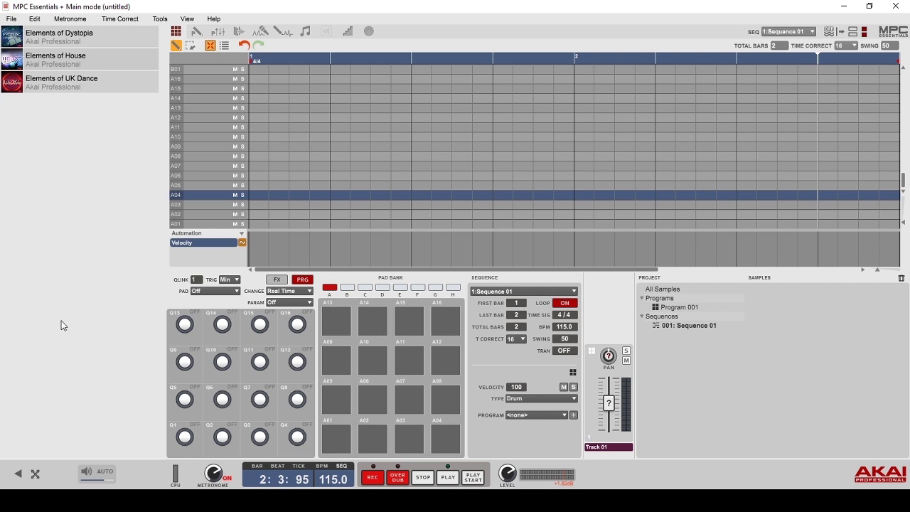
{"action": "left_click", "coordinate": [117, 87]}
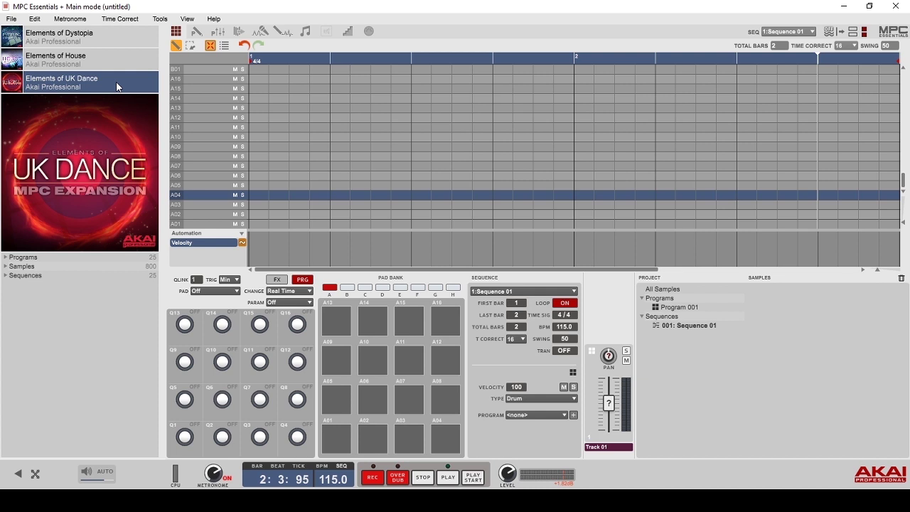
- Load the ChillVibes kit onto the pads, audition pads A01–A04, lower the output level, and arm recording
{"action": "left_click", "coordinate": [6, 257]}
{"action": "left_click_drag", "start_coordinate": [54, 298], "coordinate": [334, 438]}
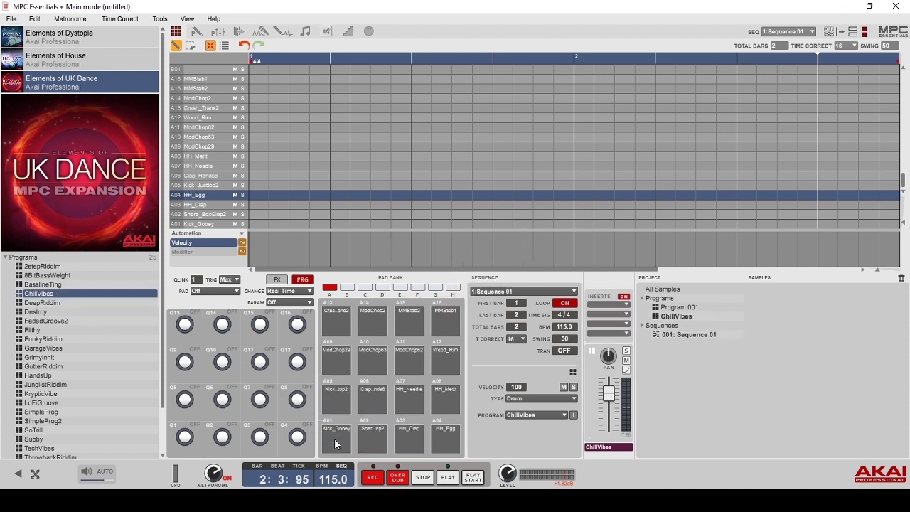
{"action": "left_click", "coordinate": [335, 442]}
{"action": "left_click", "coordinate": [373, 441]}
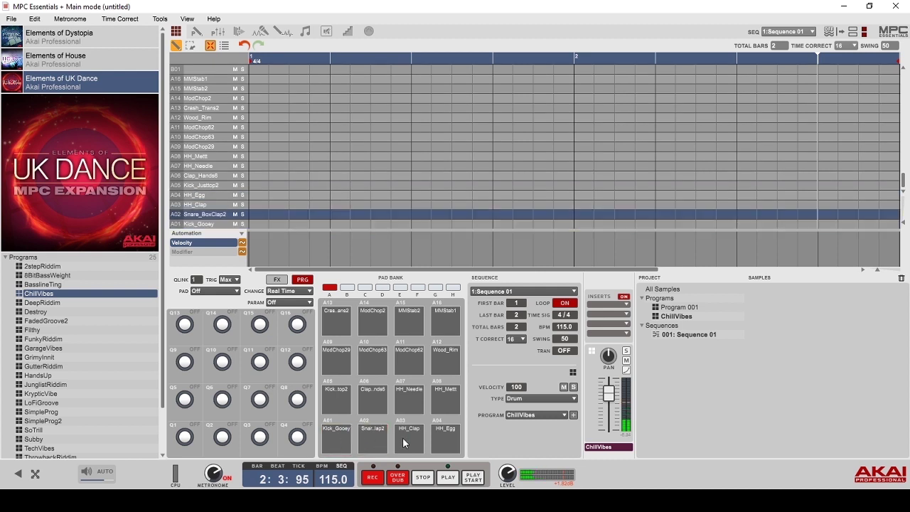
{"action": "left_click", "coordinate": [409, 441]}
{"action": "left_click", "coordinate": [441, 442]}
{"action": "left_click_drag", "start_coordinate": [609, 397], "coordinate": [608, 420]}
{"action": "left_click", "coordinate": [371, 472]}
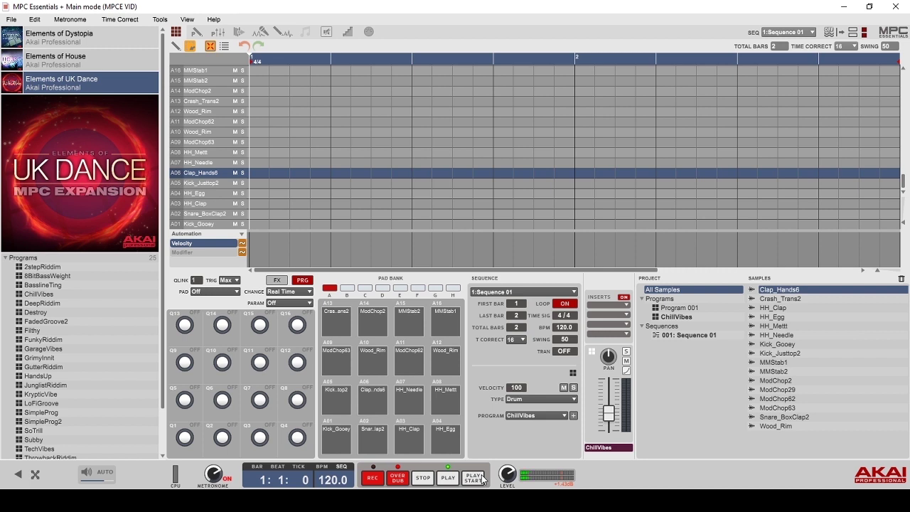
- Record the two-bar ChillVibes beat, then draw three Kick_Justtop2 hits across bars 1 and 2
{"action": "left_click", "coordinate": [473, 479]}
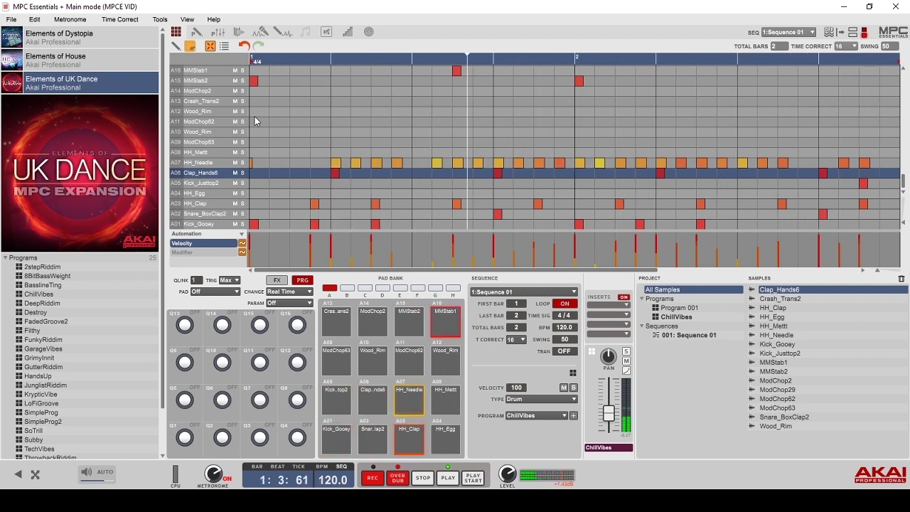
{"action": "left_click", "coordinate": [175, 46]}
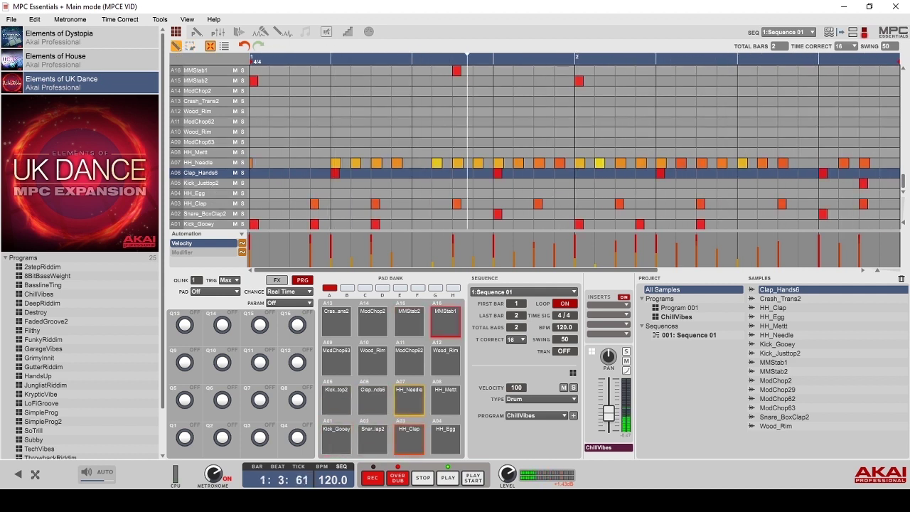
{"action": "left_click", "coordinate": [361, 184]}
{"action": "left_click", "coordinate": [523, 184]}
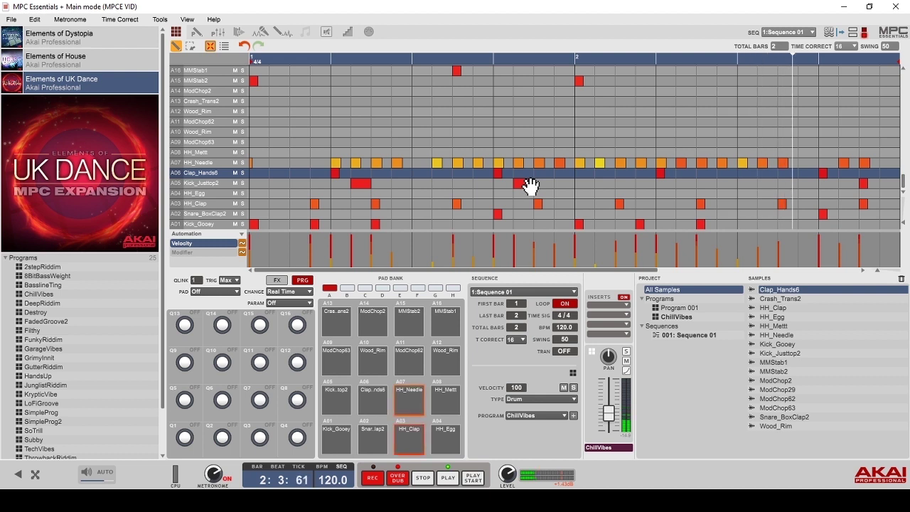
{"action": "left_click", "coordinate": [850, 184]}
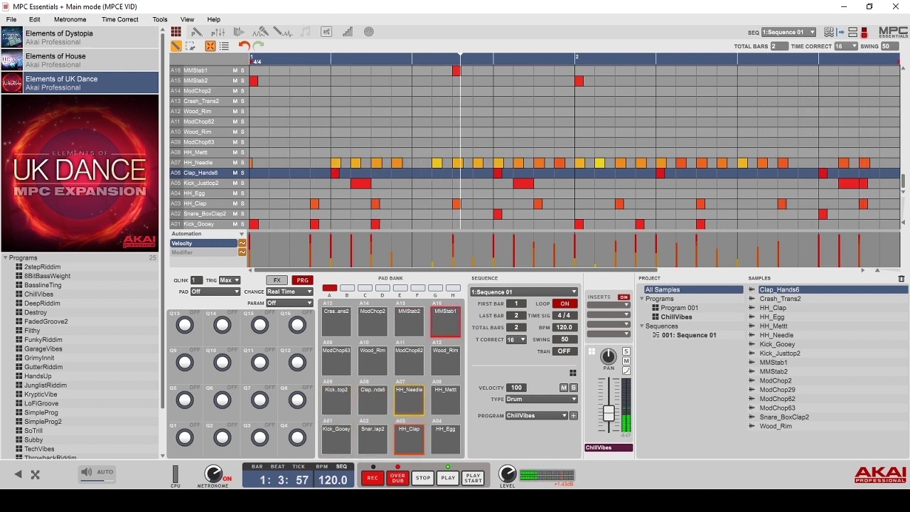
- Draw five Wood_Rim hits spread across the two bars
{"action": "left_click", "coordinate": [341, 112]}
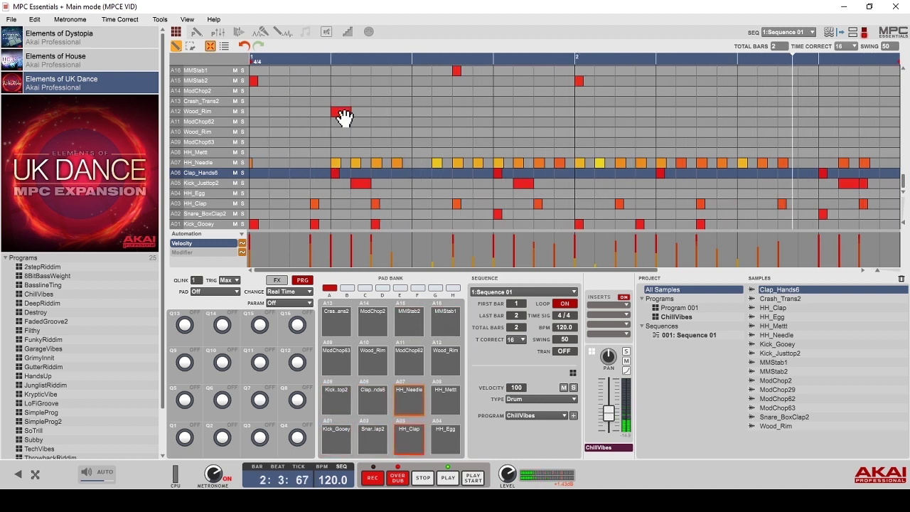
{"action": "left_click", "coordinate": [442, 111]}
{"action": "left_click", "coordinate": [544, 111]}
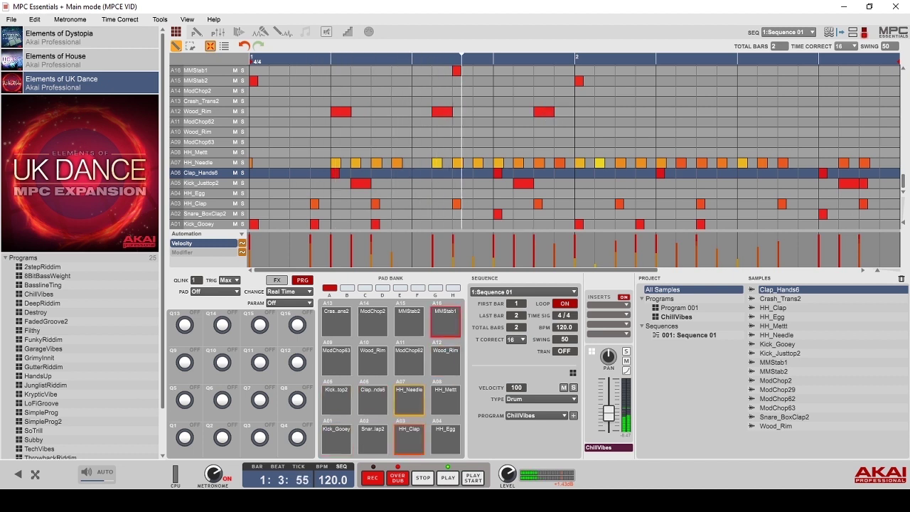
{"action": "left_click", "coordinate": [666, 112]}
{"action": "left_click", "coordinate": [850, 111]}
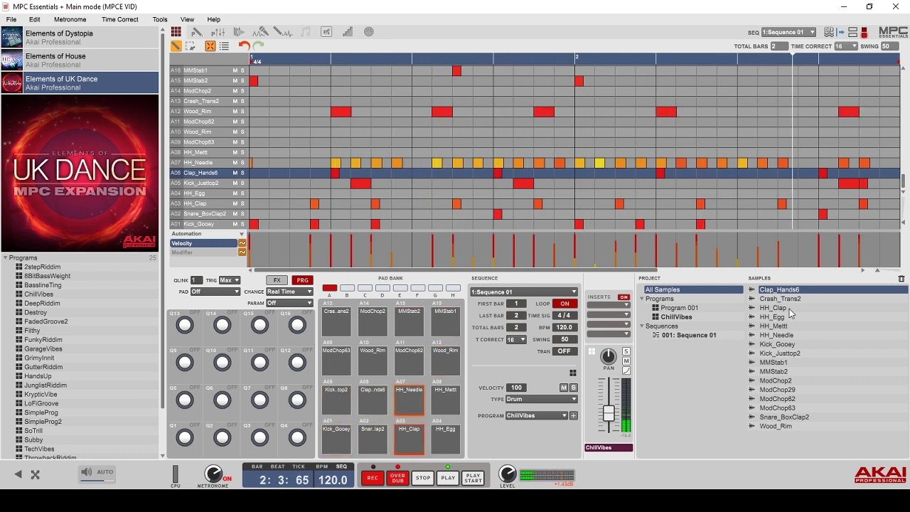
- Assign the Kick_Bro1 sample from the UK Dance Samples > K folder to pad A09
{"action": "left_click", "coordinate": [36, 259]}
{"action": "left_click", "coordinate": [40, 368]}
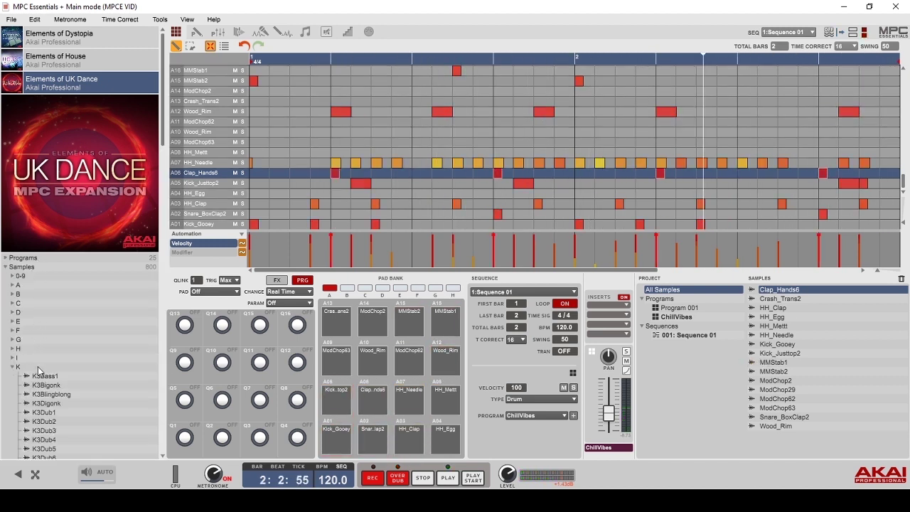
{"action": "scroll", "coordinate": [86, 393], "scroll_direction": "down", "scroll_amount": 4}
{"action": "scroll", "coordinate": [86, 394], "scroll_direction": "down", "scroll_amount": 5}
{"action": "left_click_drag", "start_coordinate": [64, 378], "coordinate": [336, 359]}
{"action": "scroll", "coordinate": [121, 299], "scroll_direction": "up", "scroll_amount": 10}
- Assign Breathshort from Elements of House Samples > B to pad A10 and replay the sequence
{"action": "left_click", "coordinate": [70, 79]}
{"action": "left_click", "coordinate": [71, 63]}
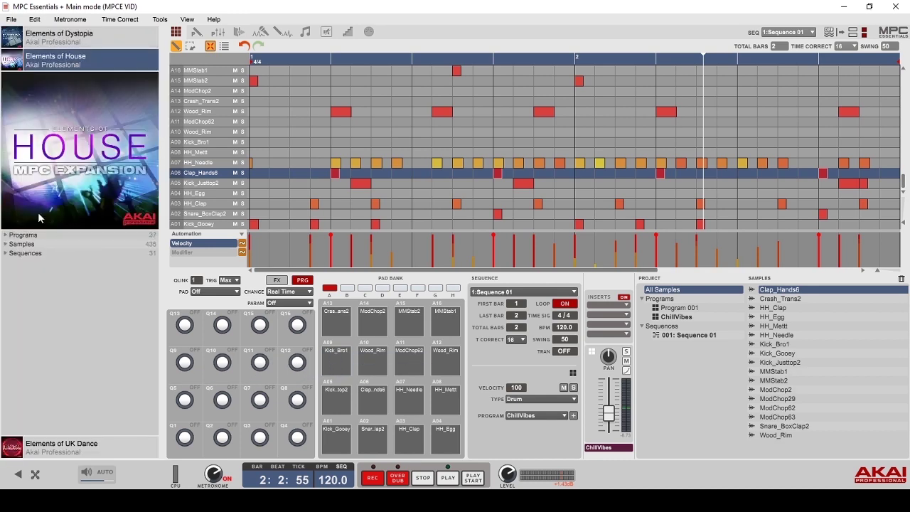
{"action": "left_click", "coordinate": [45, 246]}
{"action": "left_click", "coordinate": [41, 271]}
{"action": "left_click", "coordinate": [63, 308]}
{"action": "left_click_drag", "start_coordinate": [64, 308], "coordinate": [372, 365]}
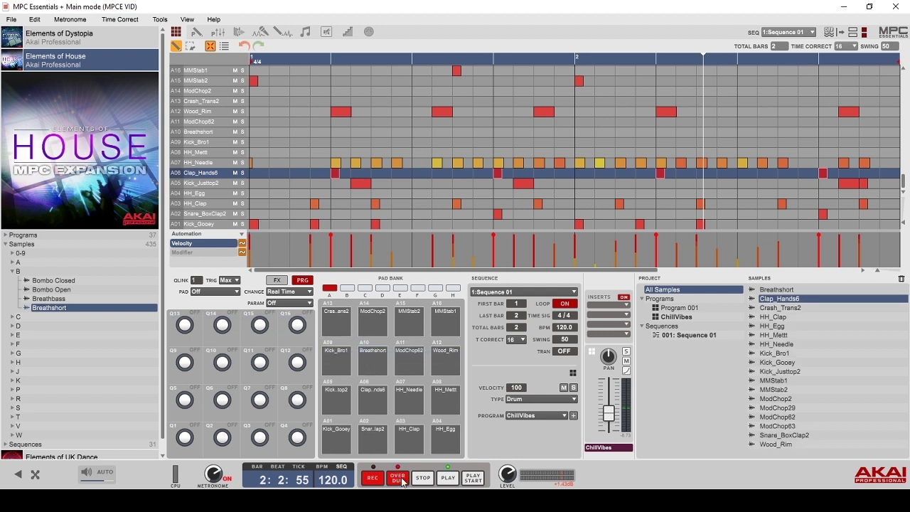
{"action": "left_click", "coordinate": [474, 479]}
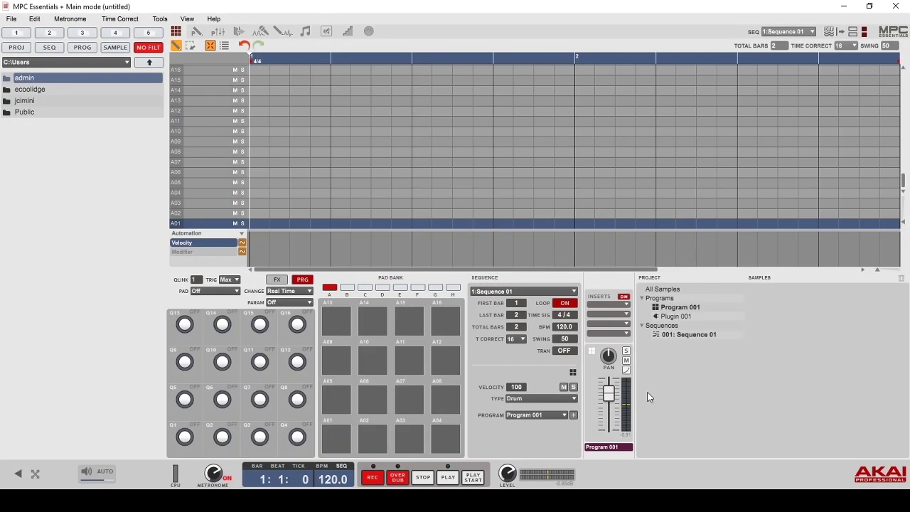
- Change the program type to Plugin and load the Hybrid VST synth
{"action": "left_click", "coordinate": [572, 401]}
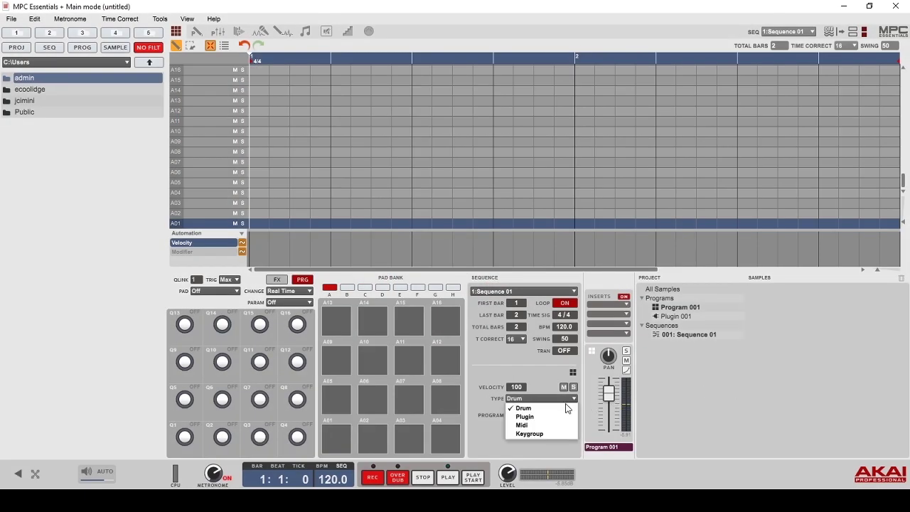
{"action": "left_click", "coordinate": [560, 418]}
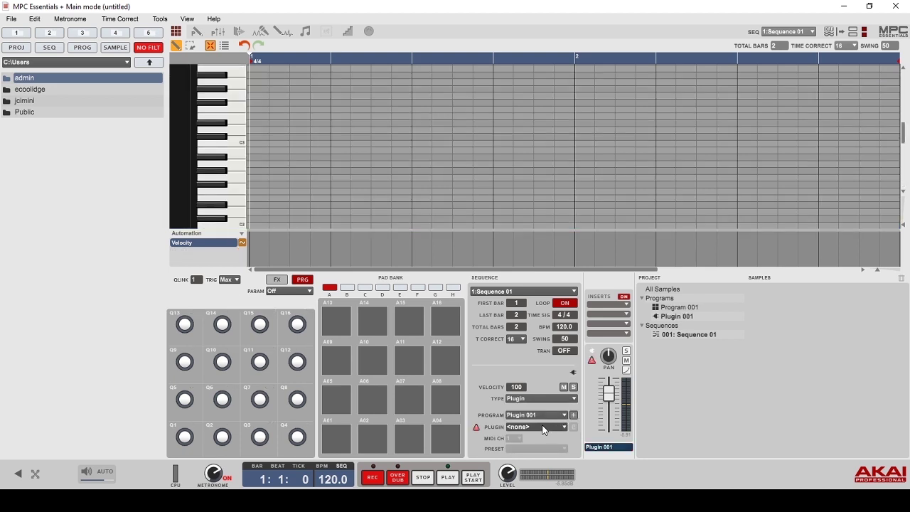
{"action": "left_click", "coordinate": [544, 429]}
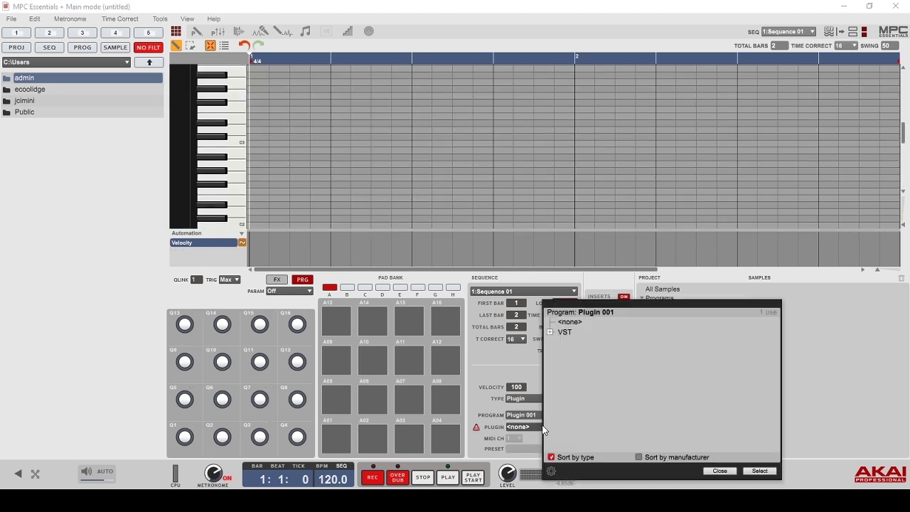
{"action": "left_click", "coordinate": [551, 332]}
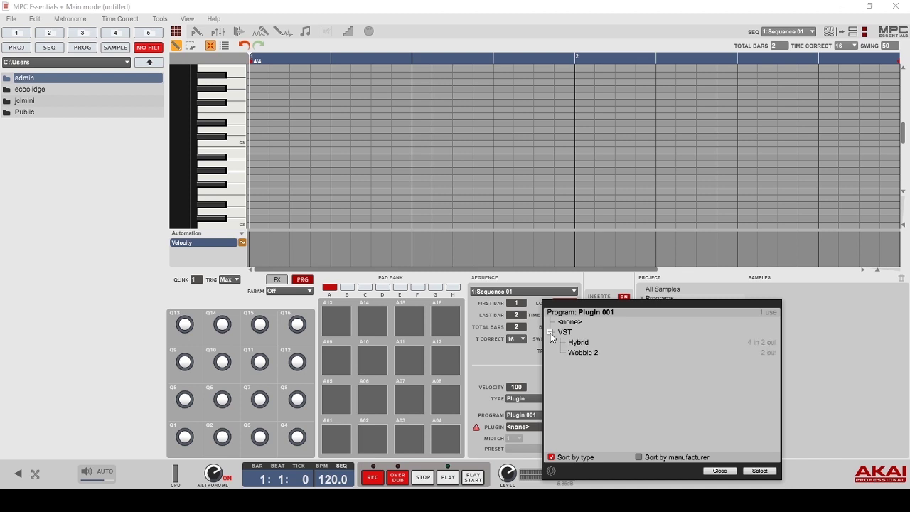
{"action": "left_click", "coordinate": [591, 346]}
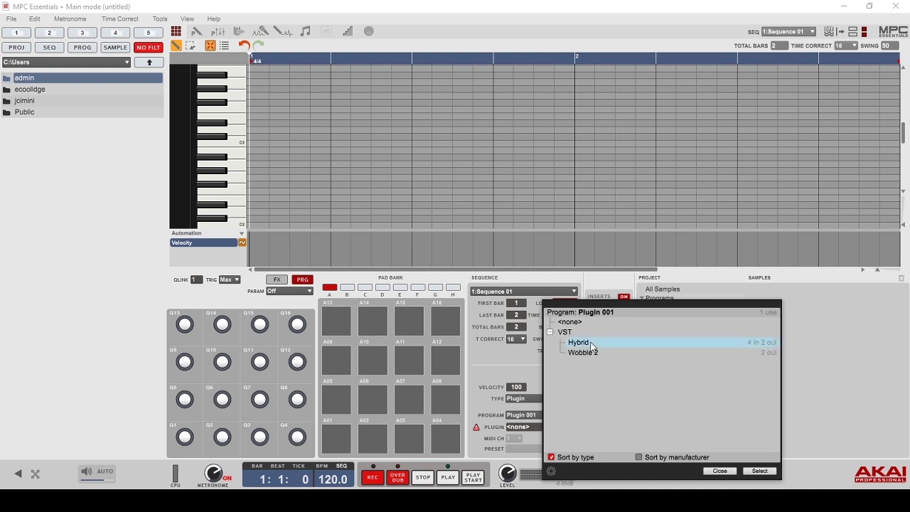
{"action": "left_click", "coordinate": [766, 471]}
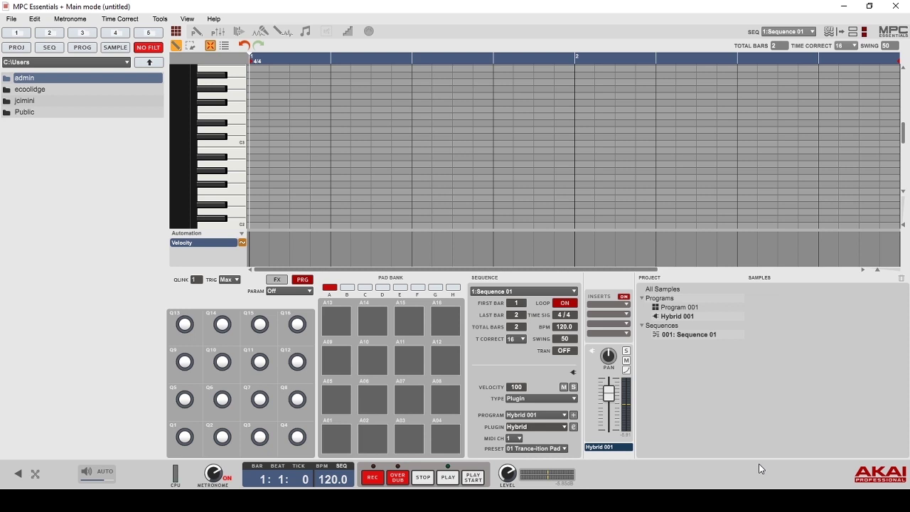
- Keep Hybrid's preset on 01 Trance-ition Pad
{"action": "left_click", "coordinate": [564, 449]}
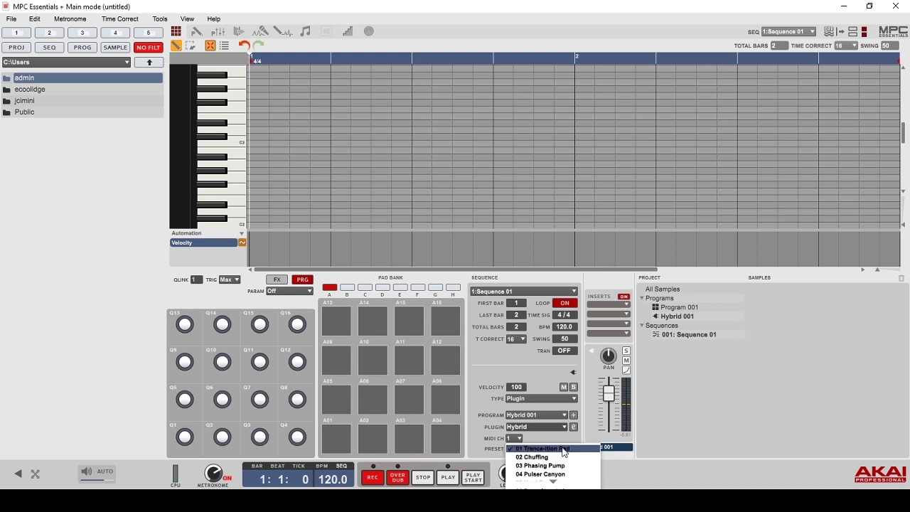
{"action": "scroll", "coordinate": [569, 455], "scroll_direction": "down", "scroll_amount": 10}
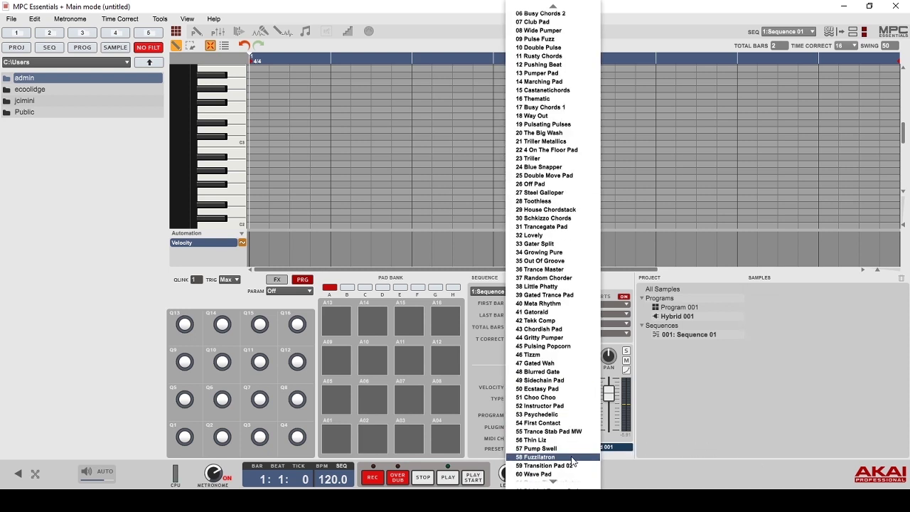
{"action": "scroll", "coordinate": [573, 459], "scroll_direction": "up", "scroll_amount": 2}
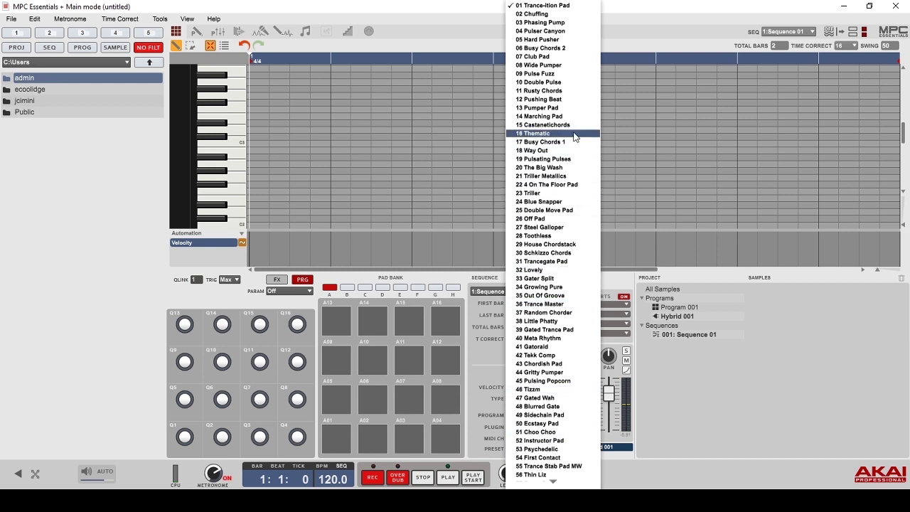
{"action": "left_click", "coordinate": [571, 7]}
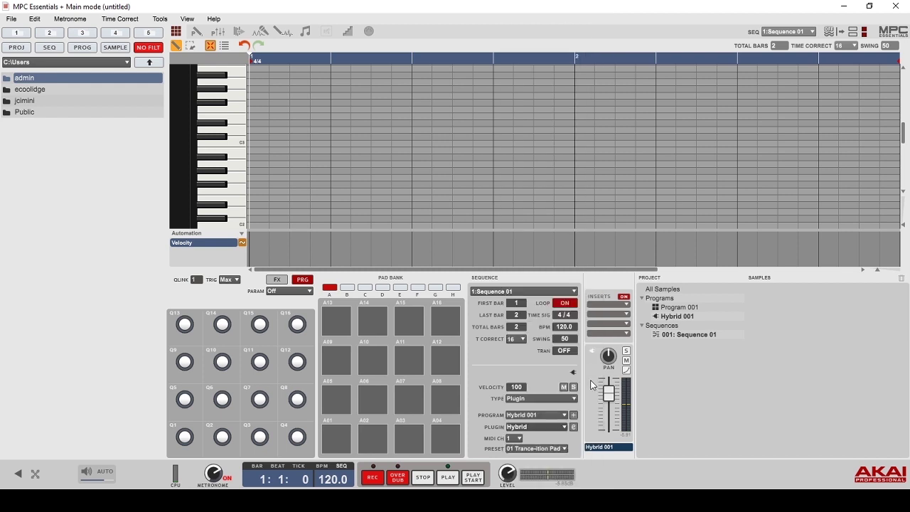
- Open the Hybrid editor and load preset 02 Action Pads > 14 Bubbler
{"action": "left_click", "coordinate": [576, 427]}
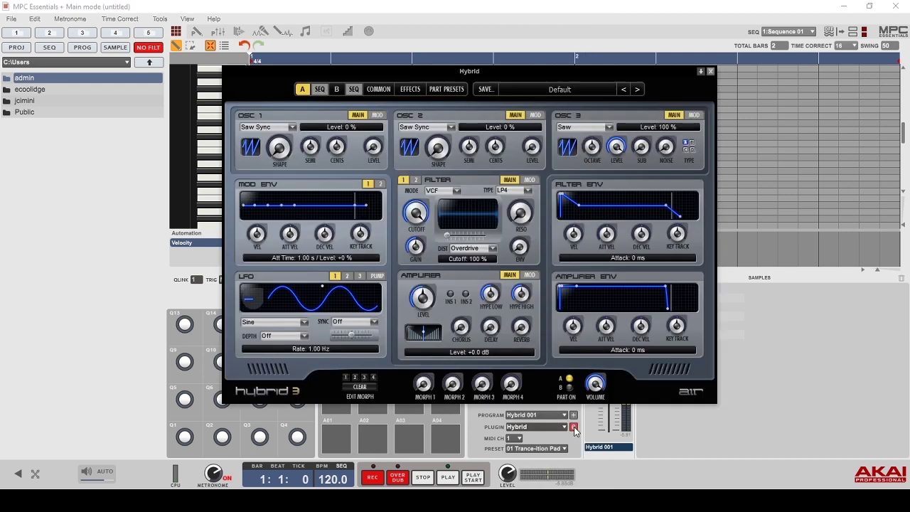
{"action": "left_click", "coordinate": [594, 86]}
{"action": "mouse_move", "coordinate": [559, 110]}
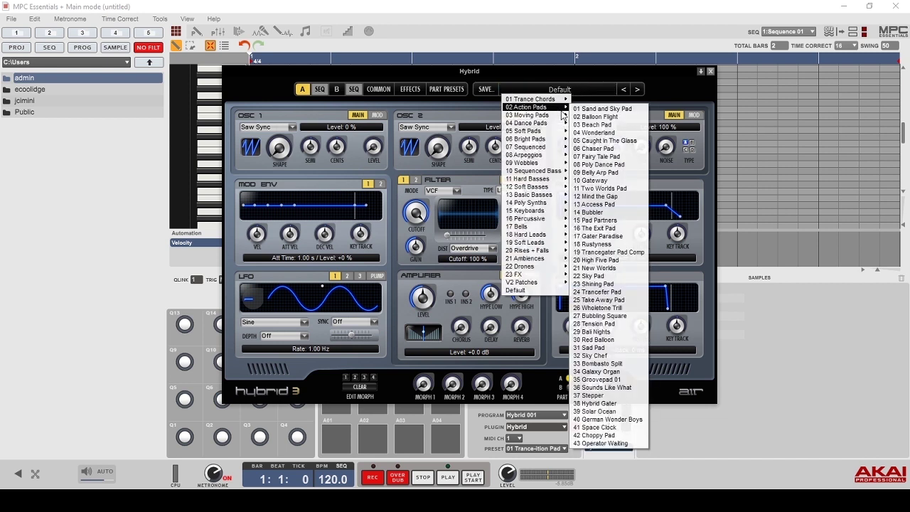
{"action": "left_click", "coordinate": [598, 212]}
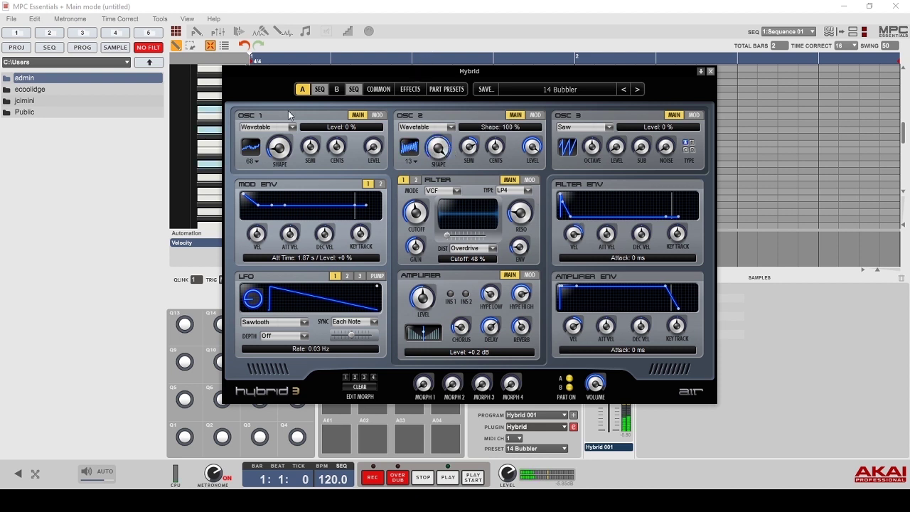
- Set OSC 1 shape to 48%, lengthen mod and filter envelopes (filter sustain 70%), zero amp sustain
{"action": "left_click_drag", "start_coordinate": [277, 153], "coordinate": [276, 119]}
{"action": "left_click_drag", "start_coordinate": [271, 205], "coordinate": [283, 194]}
{"action": "left_click_drag", "start_coordinate": [571, 217], "coordinate": [587, 203]}
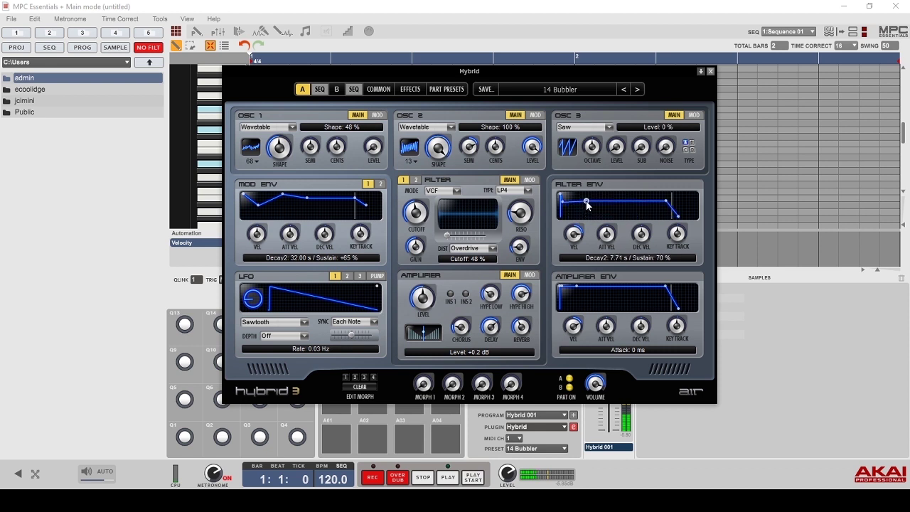
{"action": "left_click_drag", "start_coordinate": [581, 289], "coordinate": [567, 344]}
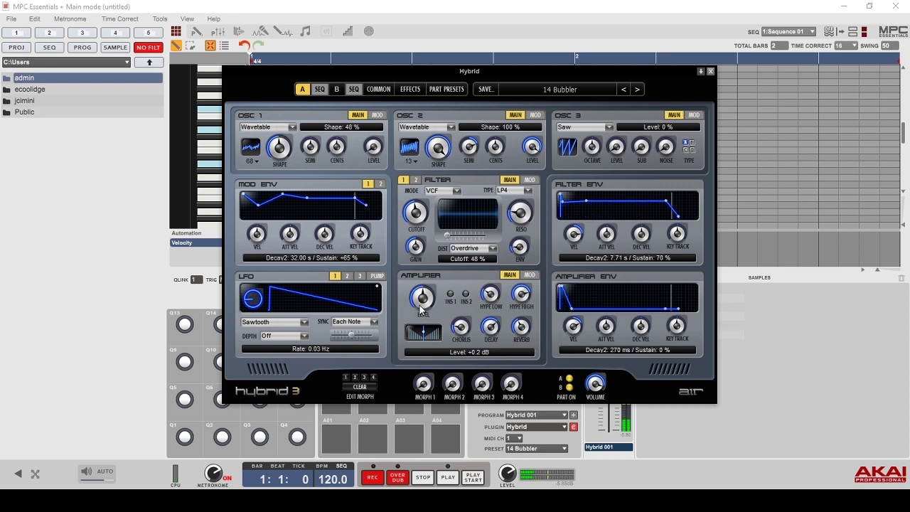